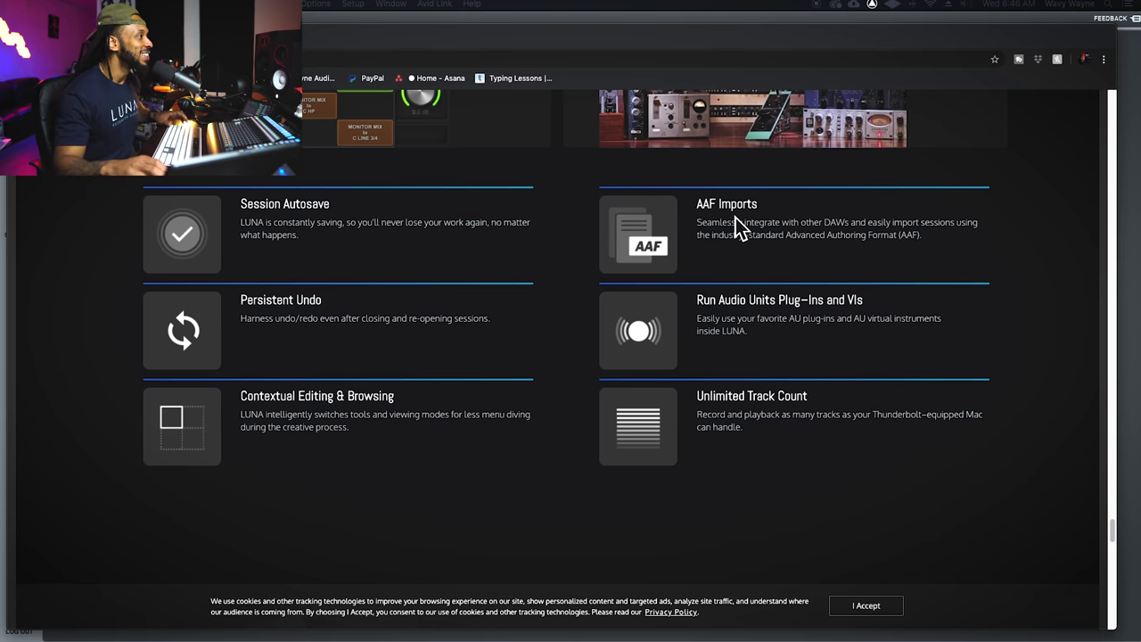
Step: Review the LUNA web page's feature list and compatible Apollo interfaces, and close the browser window
scroll(596, 275, down, 5)
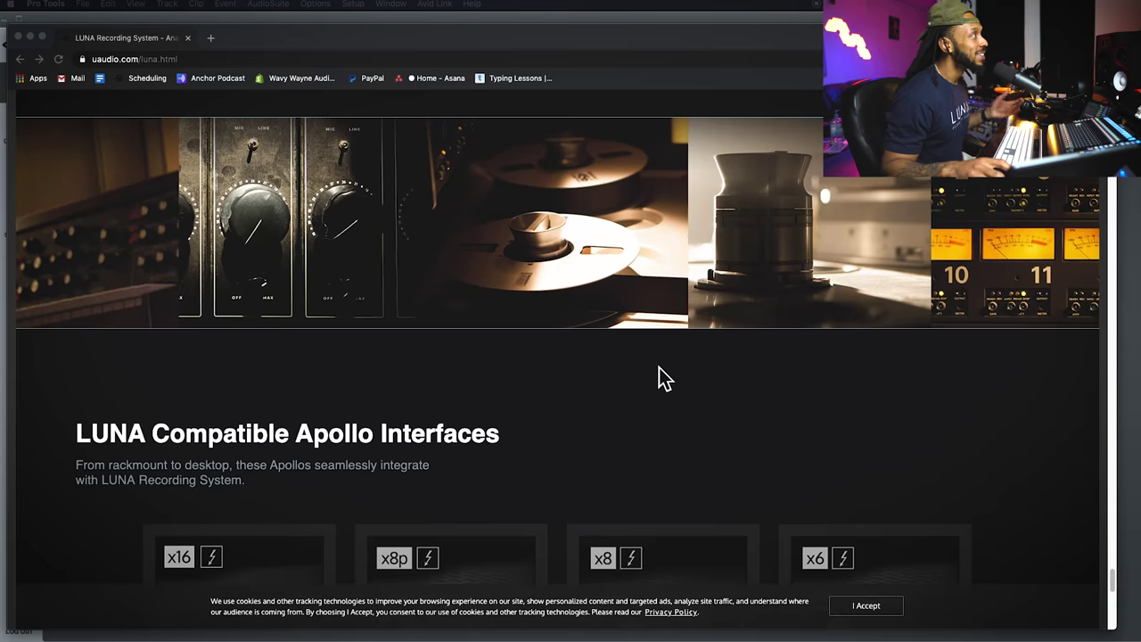
scroll(659, 367, up, 1)
click(19, 37)
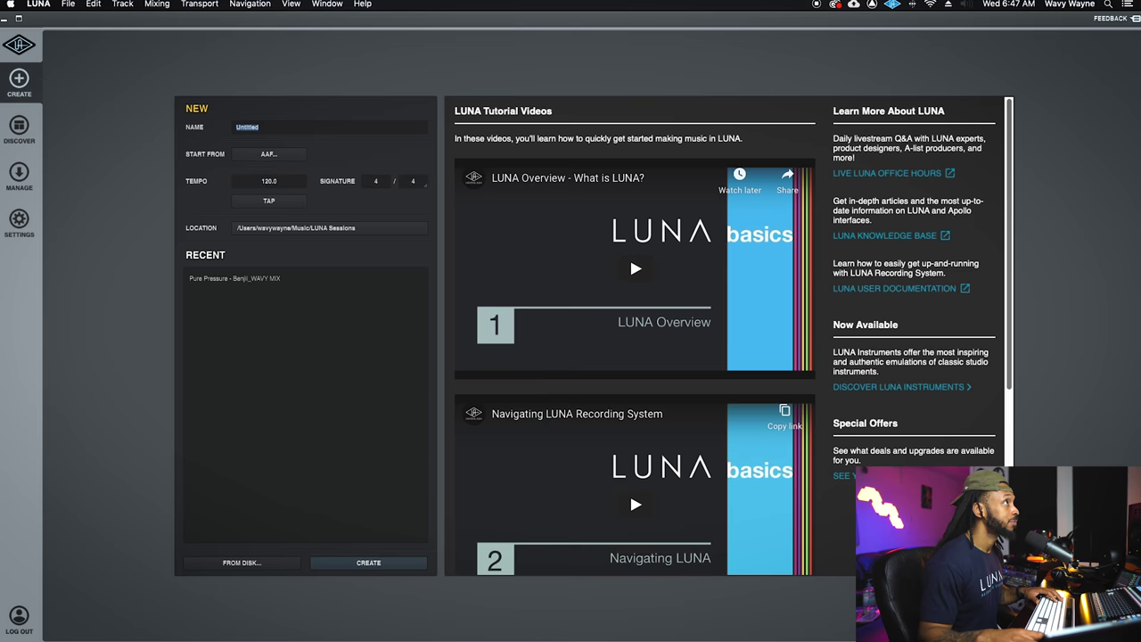
Step: Look through LUNA's Discover store, the managed products with their extra options, and the Apollo hardware settings
click(275, 142)
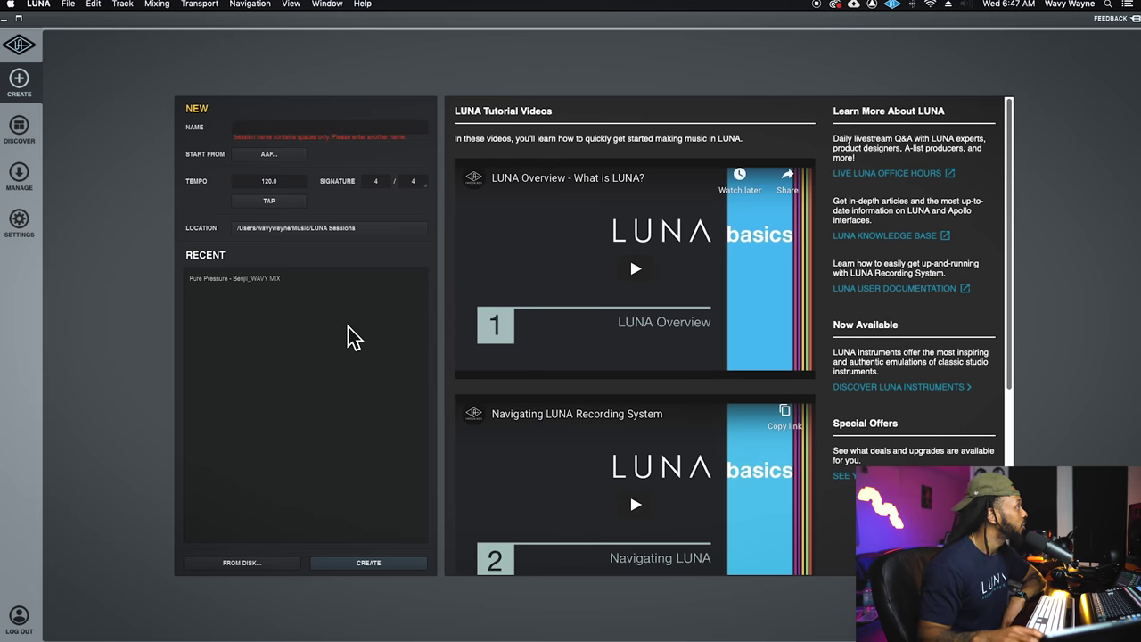
click(20, 127)
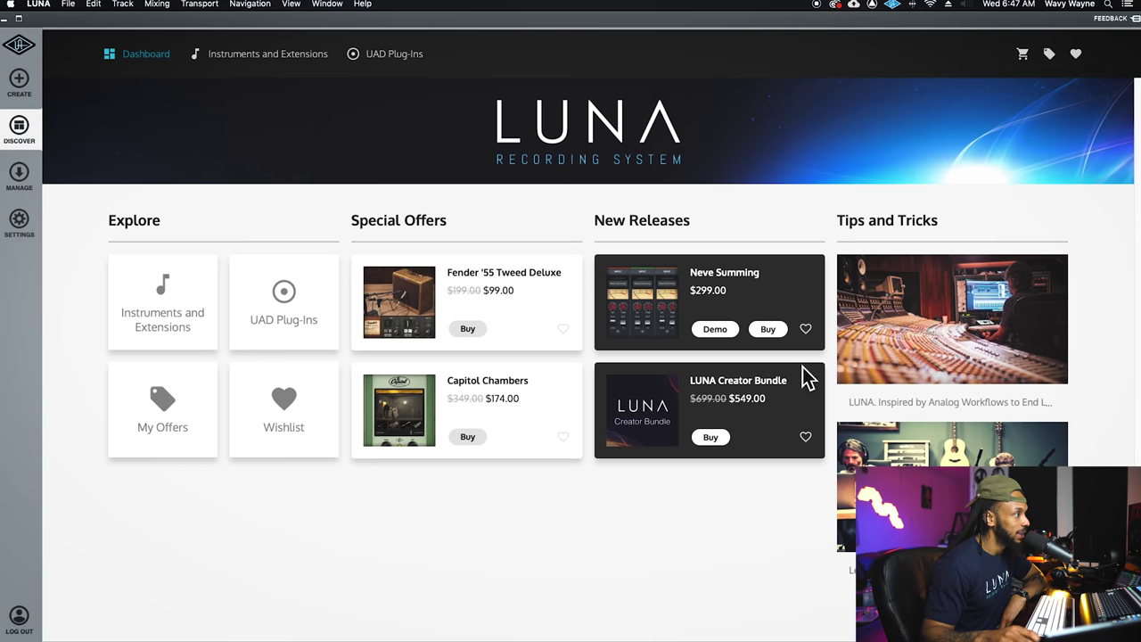
click(19, 174)
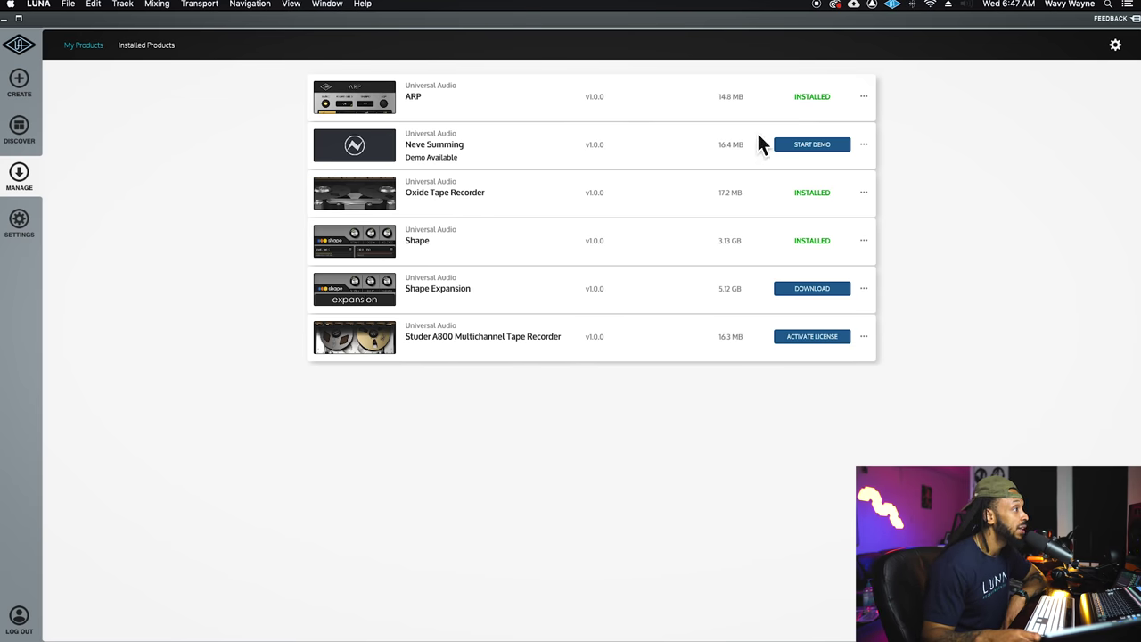
click(866, 194)
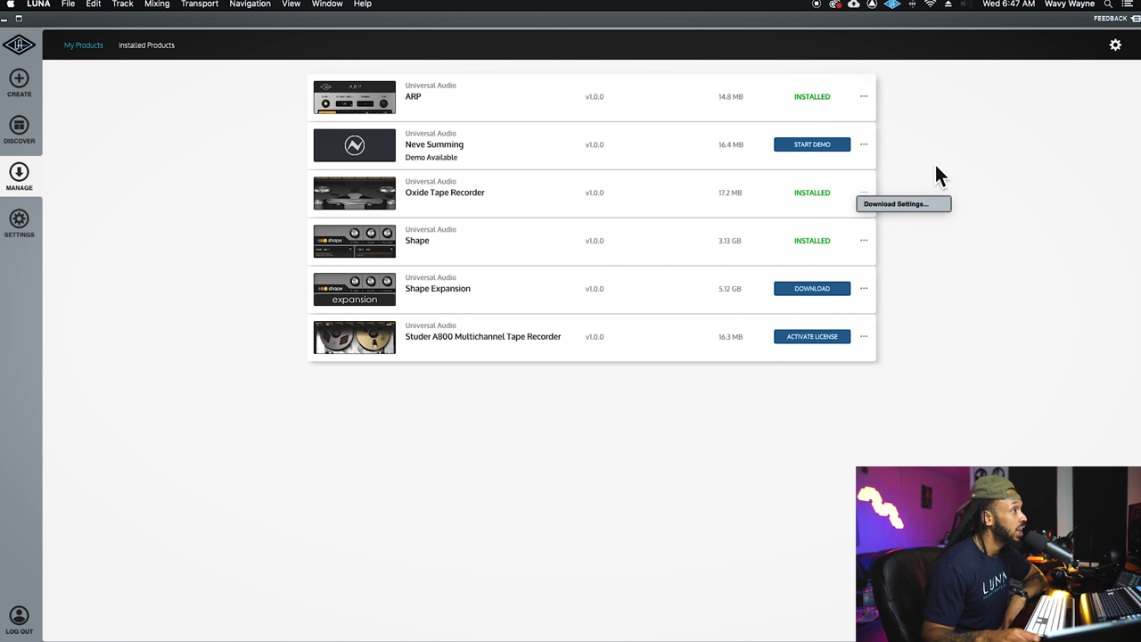
click(864, 145)
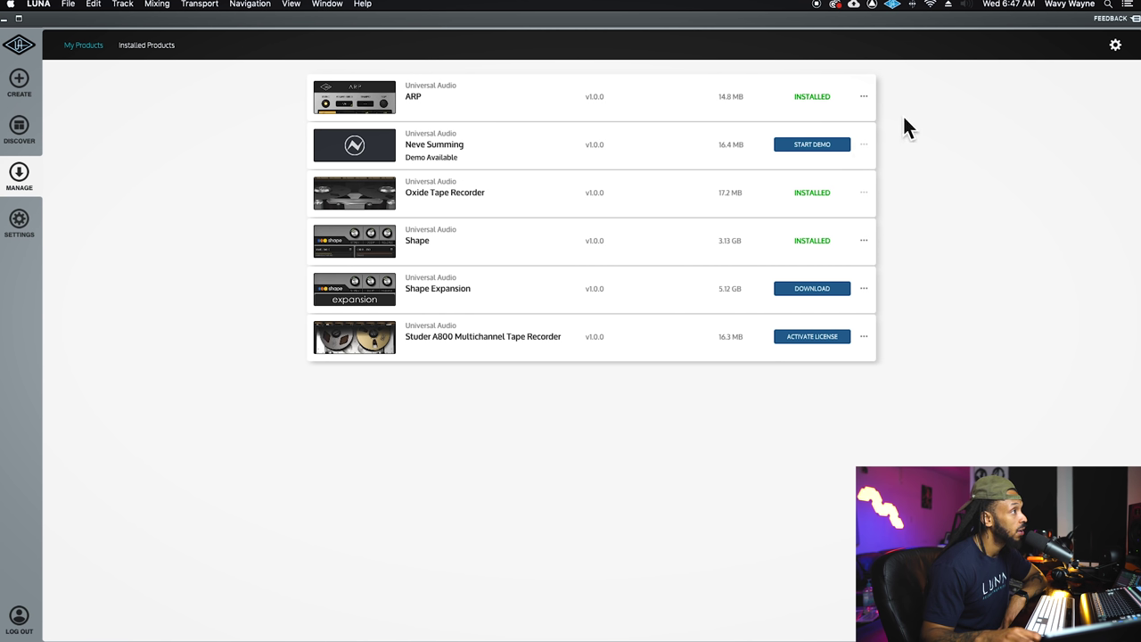
click(862, 96)
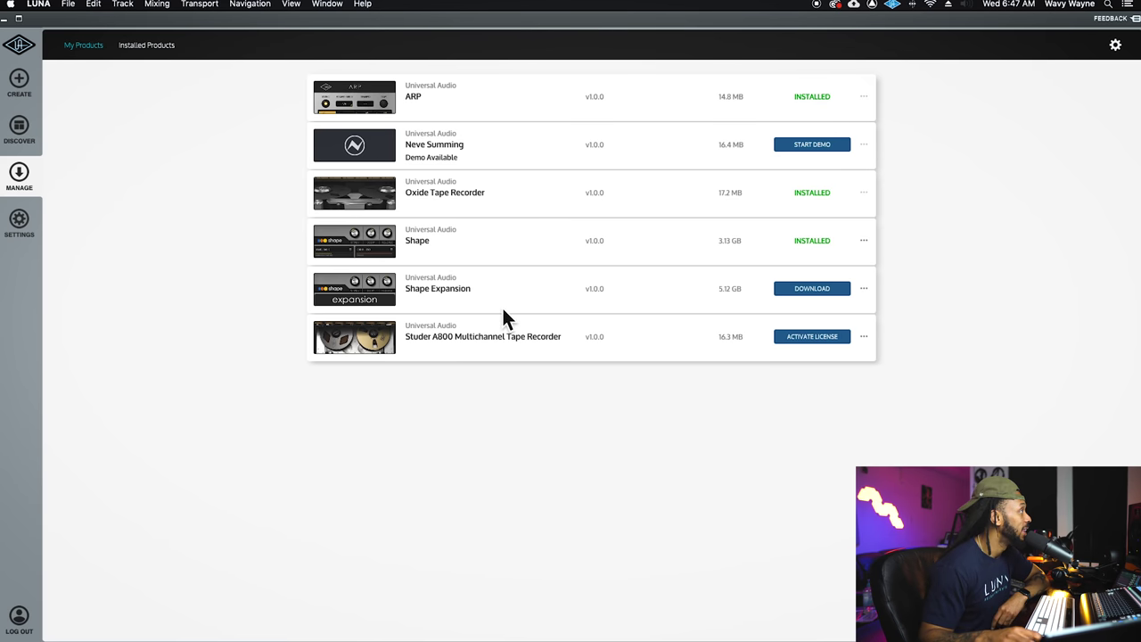
click(28, 215)
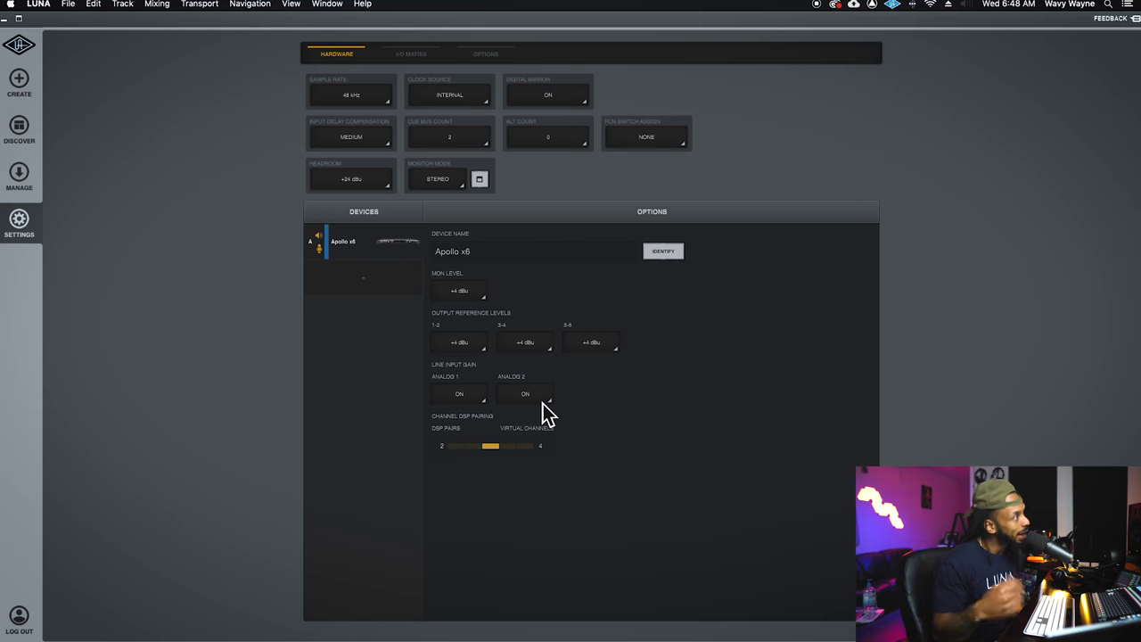
Step: Create a new session named DAY 1 with a tempo of 68.1 BPM and a 4/4 signature
click(16, 89)
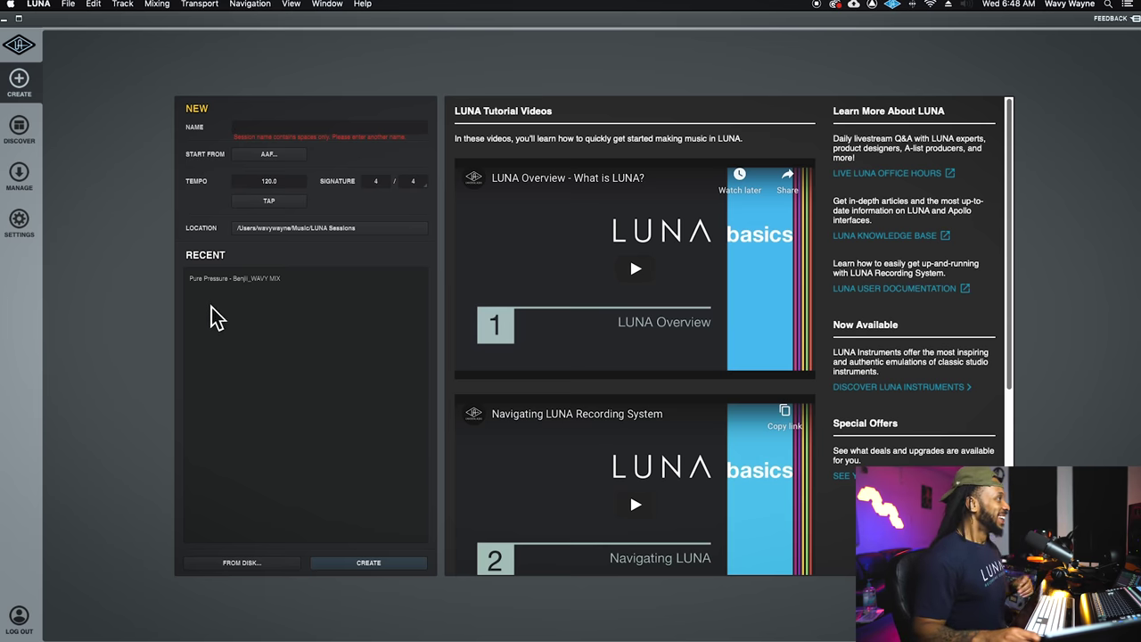
text(DAY 1)
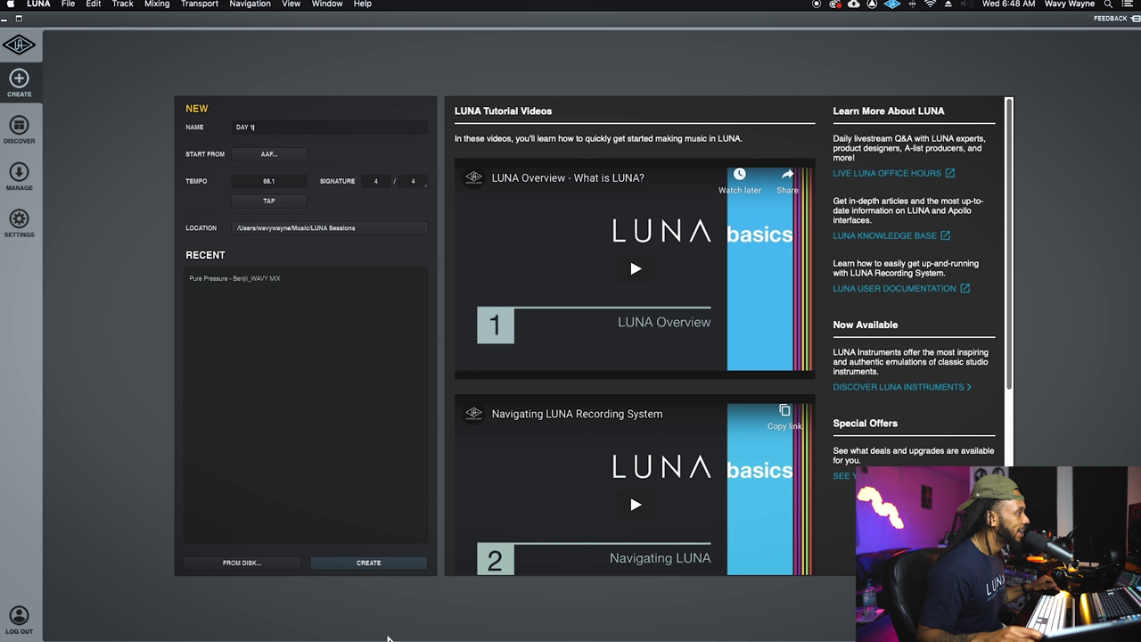
click(394, 565)
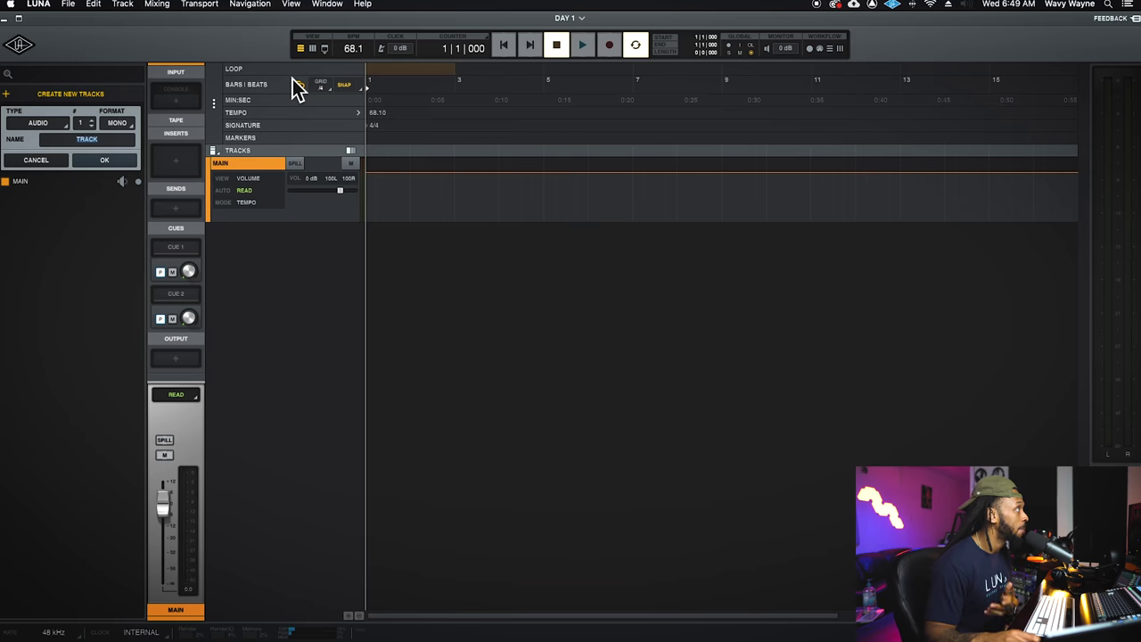
Step: Switch back and forth between the start page and the DAY 1 session, finishing in the session
click(20, 48)
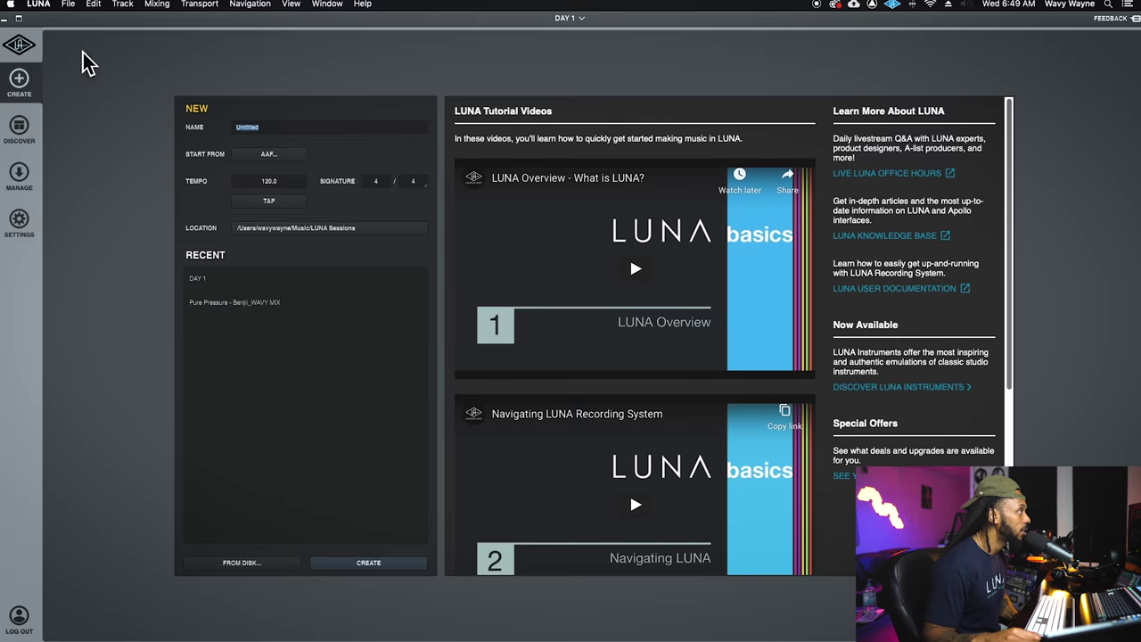
click(20, 48)
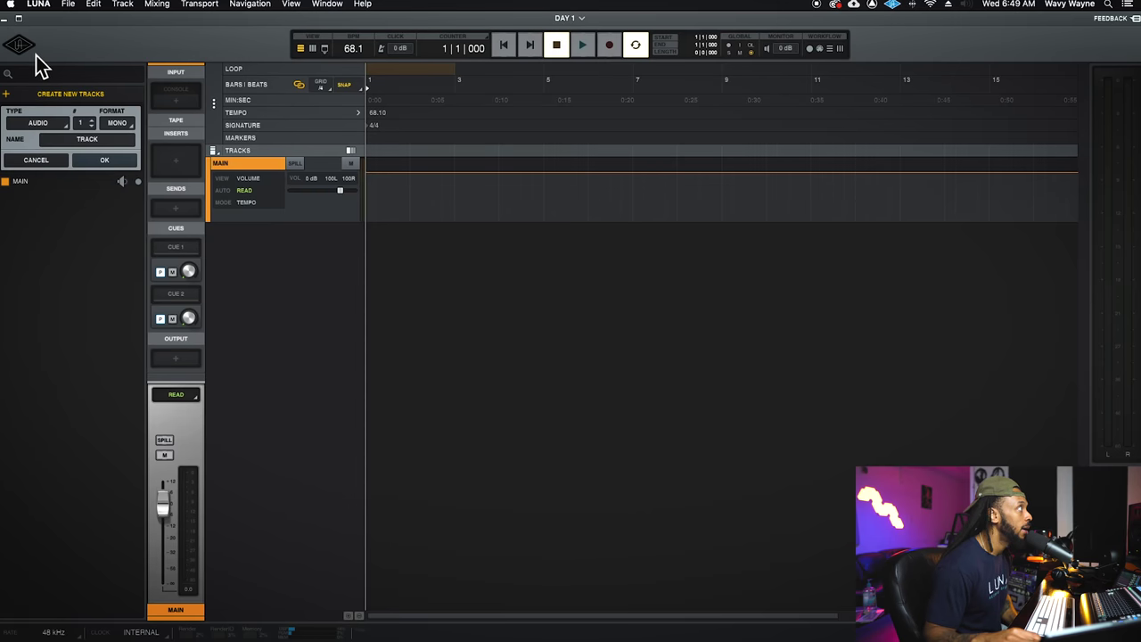
click(30, 51)
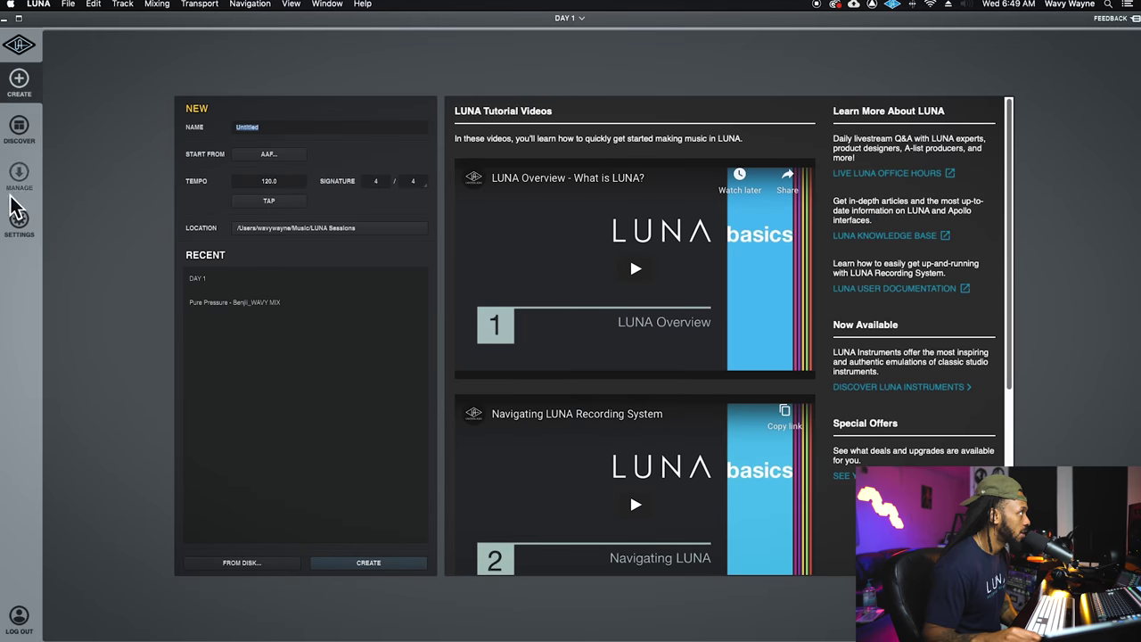
click(30, 52)
click(29, 53)
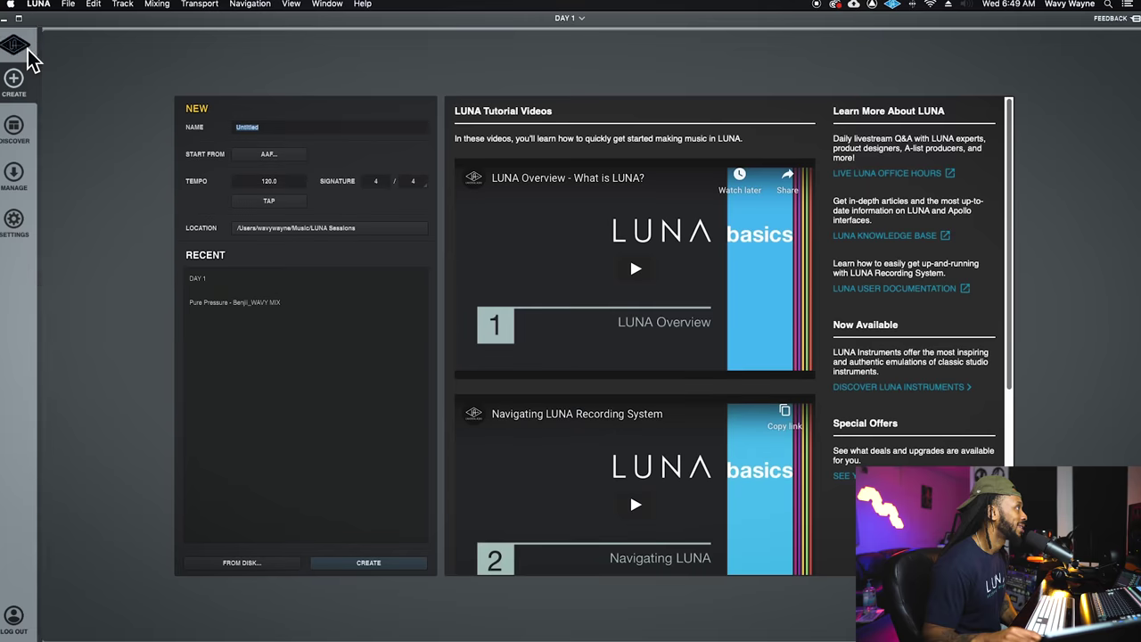
click(19, 50)
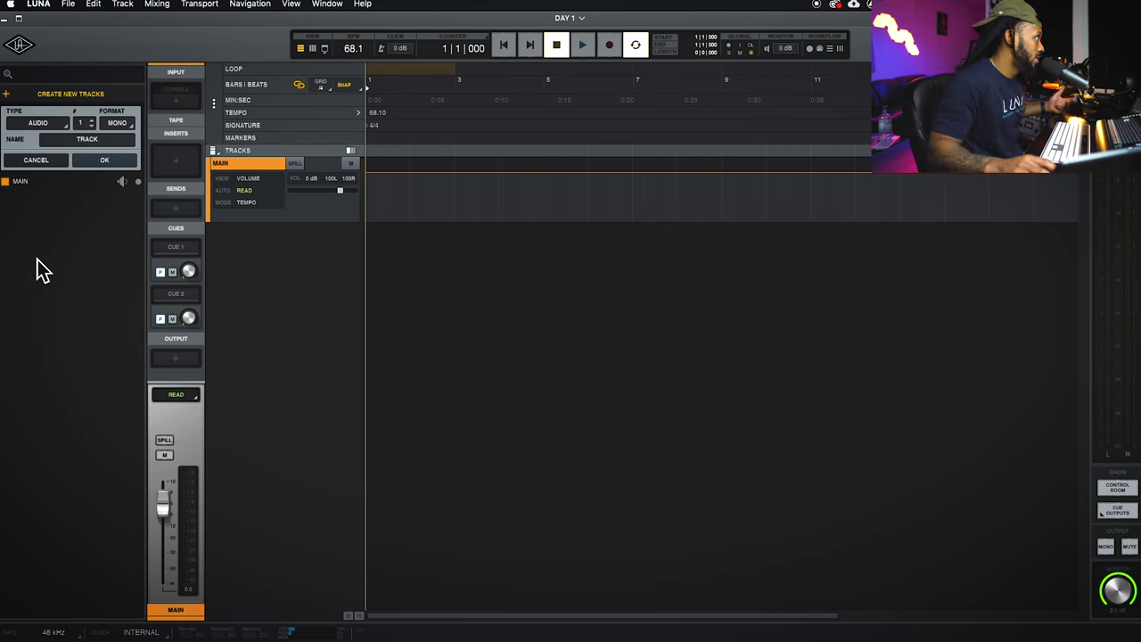
Step: Add one mono audio track named TRACK to the session
click(101, 165)
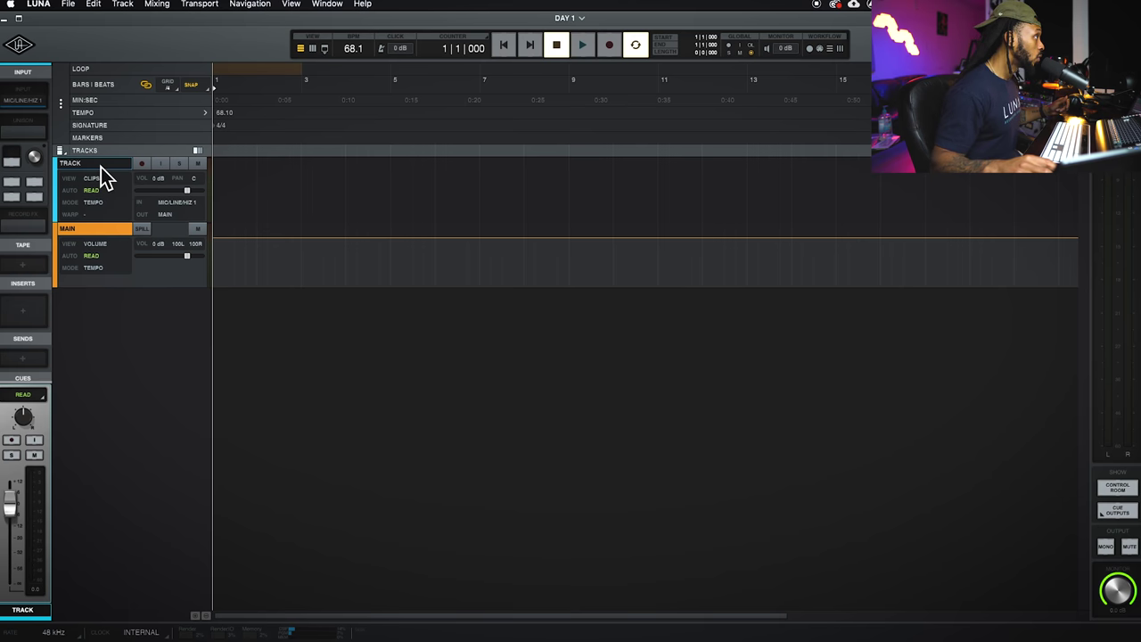
Step: Rename the new audio track WAVY and undo the rename
double_click(96, 168)
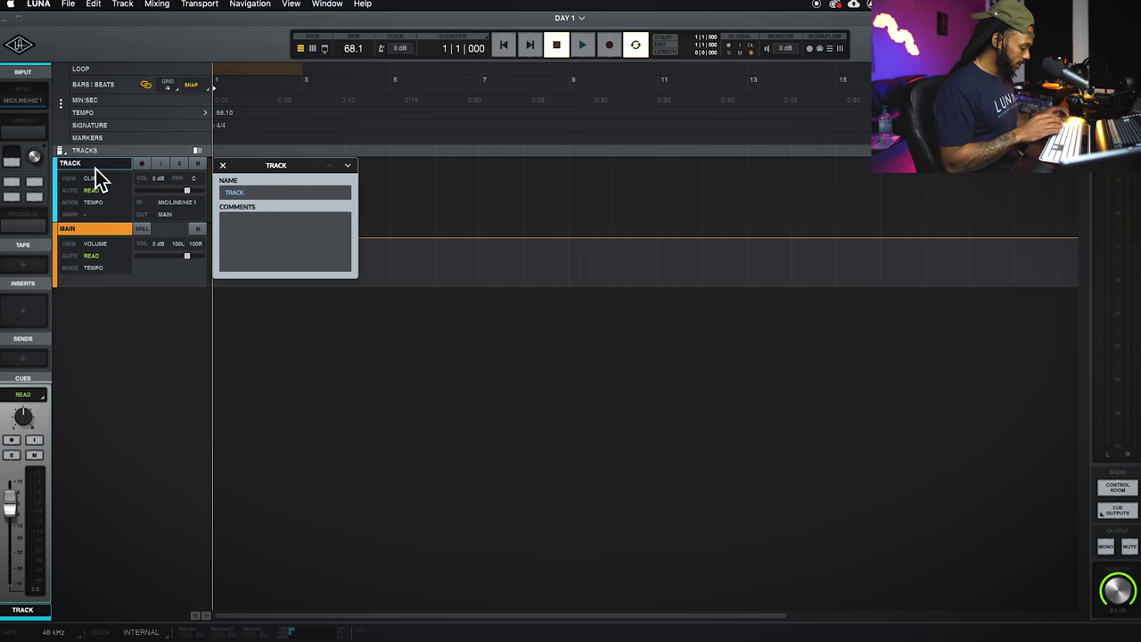
text(WAVY)
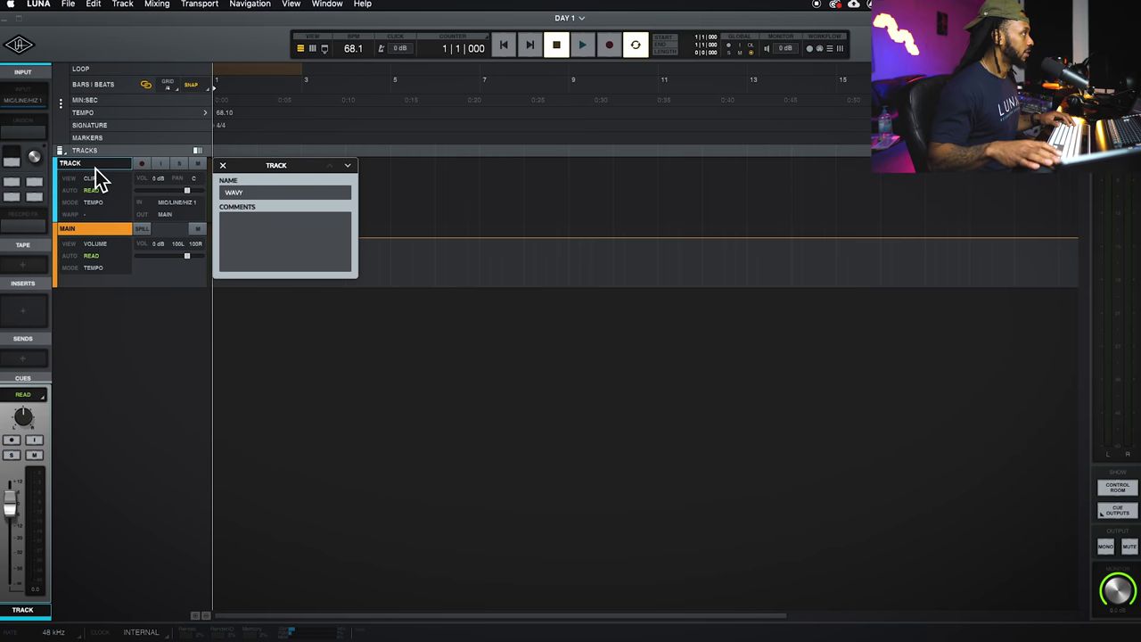
key(Return)
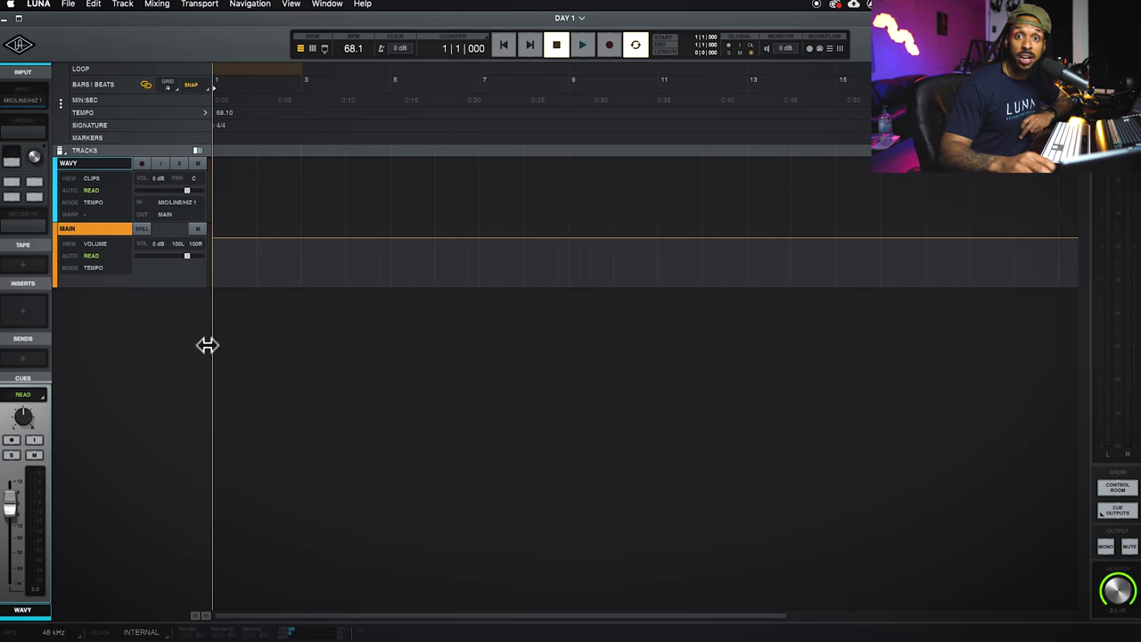
key(super+z)
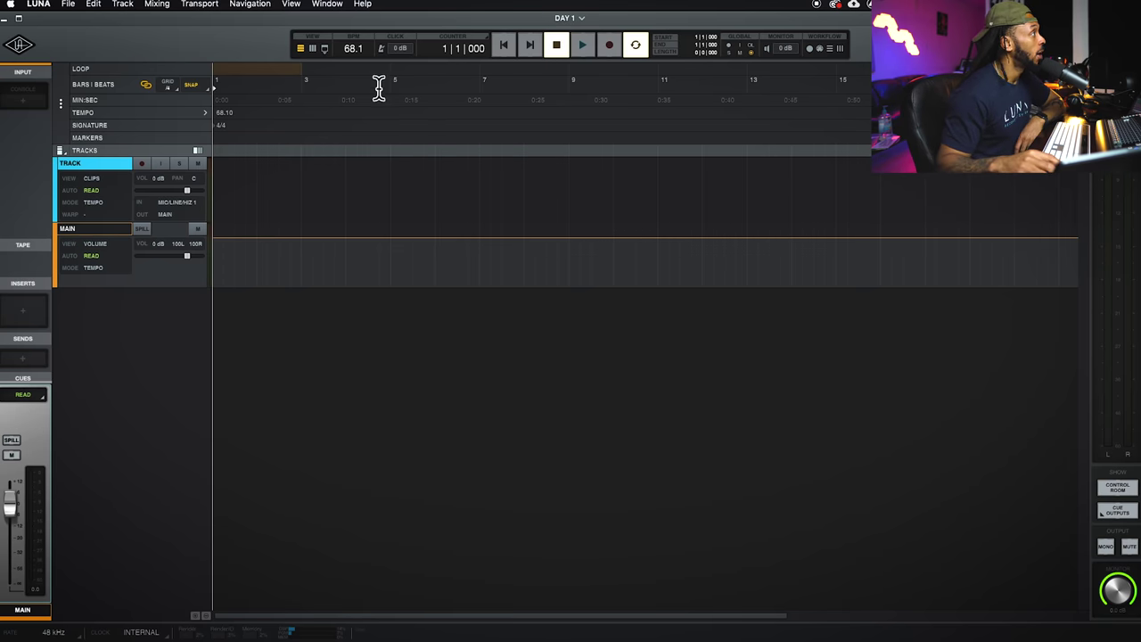
Step: Compare the Timeline and Mixer displays, and show the Tracks browser beside the mixer
click(312, 49)
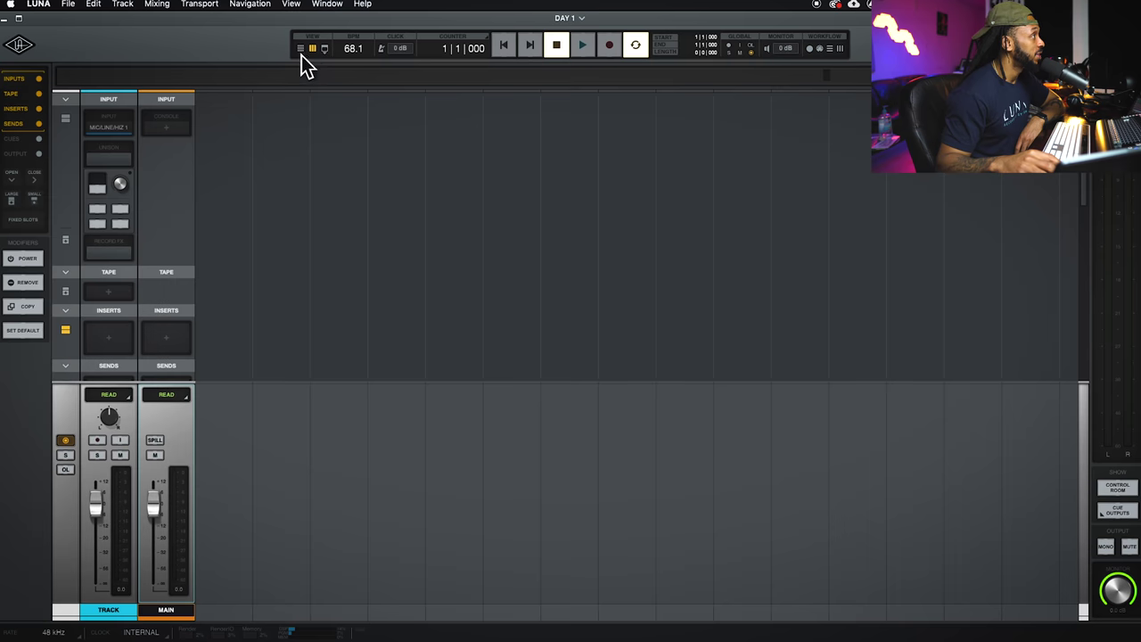
click(300, 52)
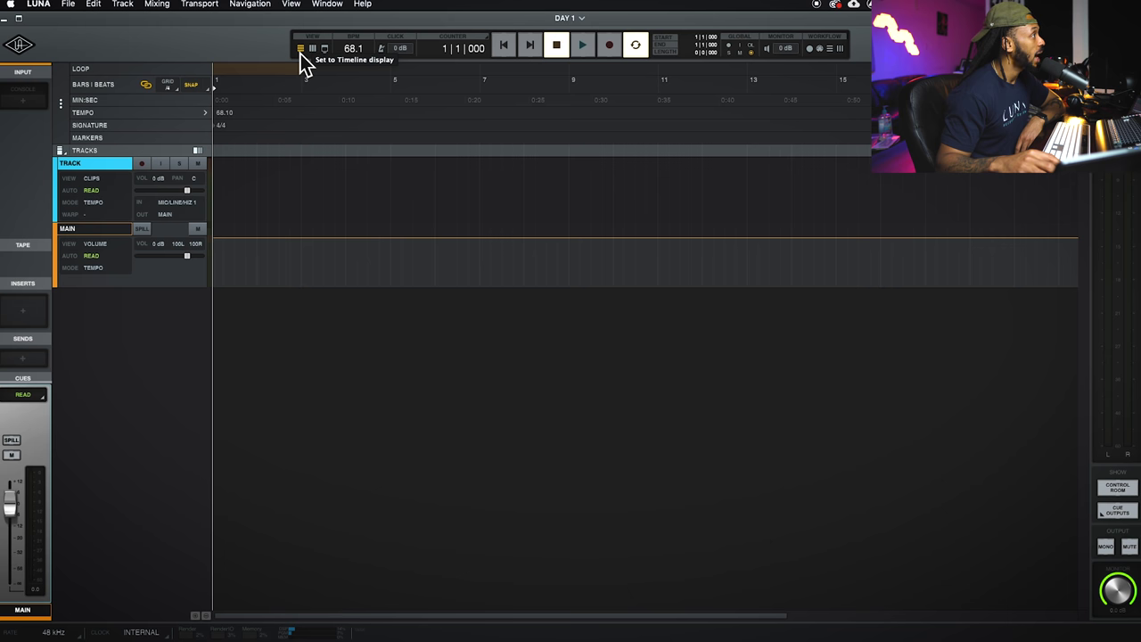
click(312, 50)
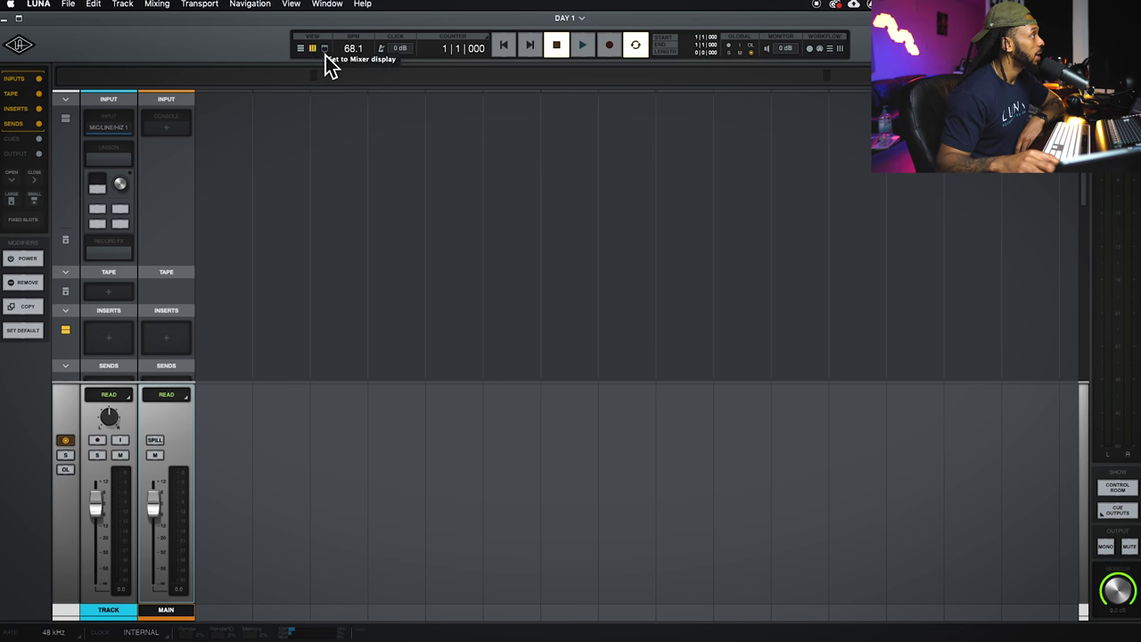
click(327, 53)
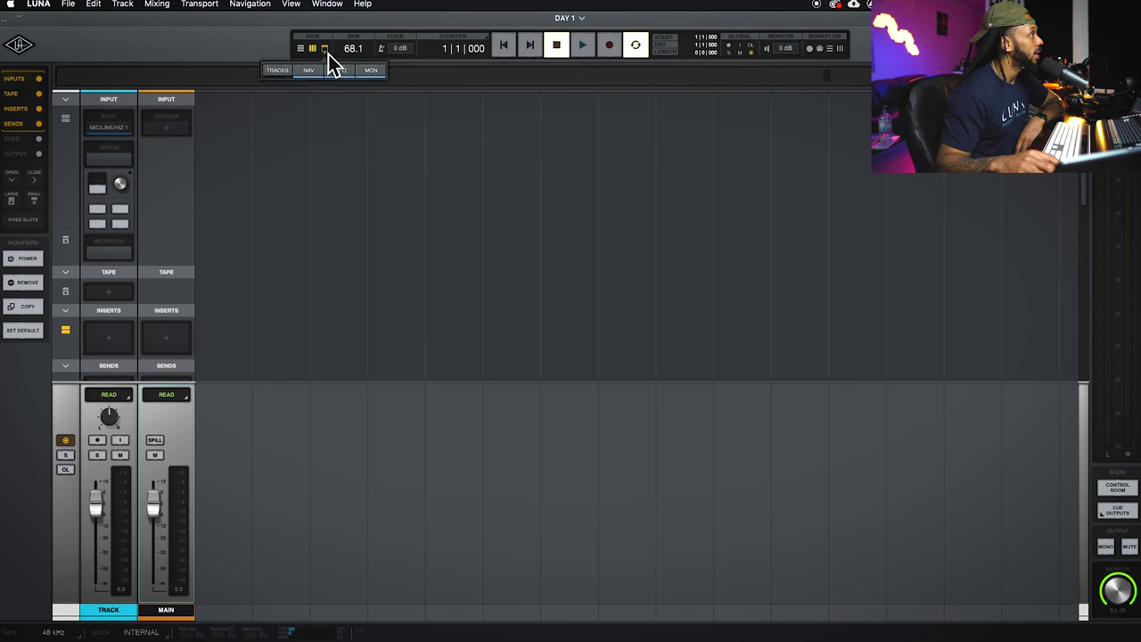
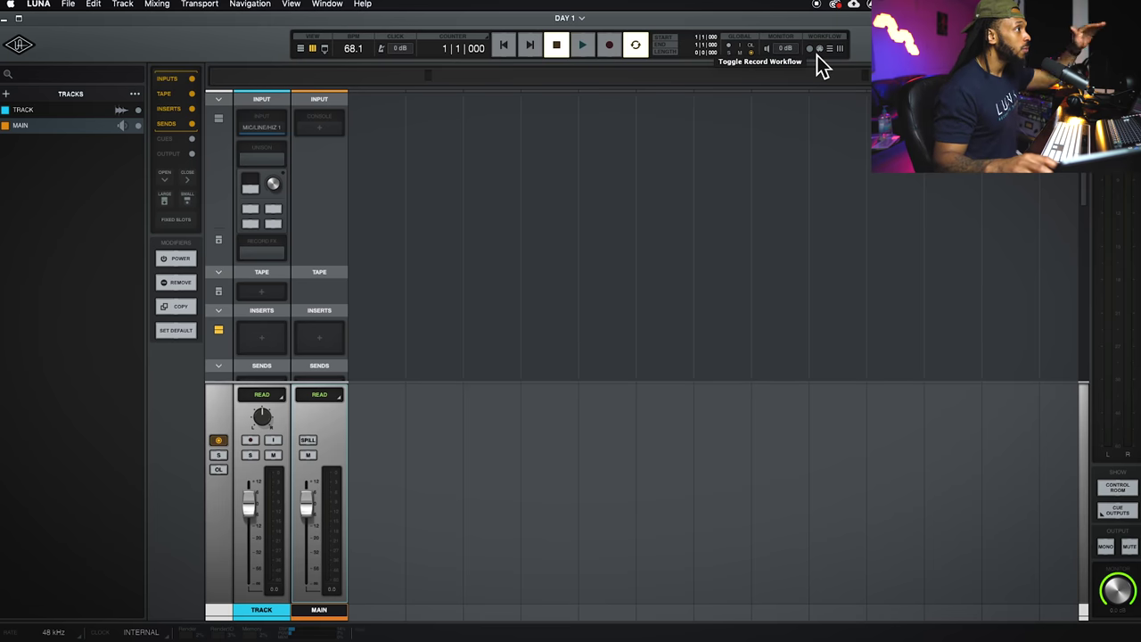
Step: Examine the Record, MIDI, Edit and Mix workflow tools one after another, and hide the workflow bar
click(811, 50)
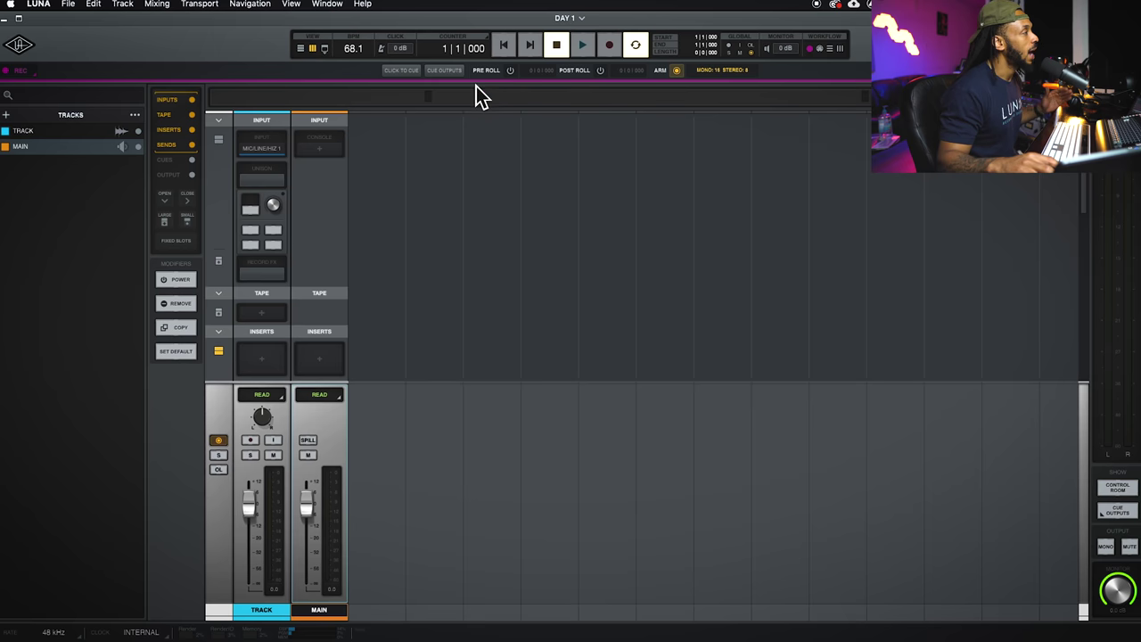
click(822, 52)
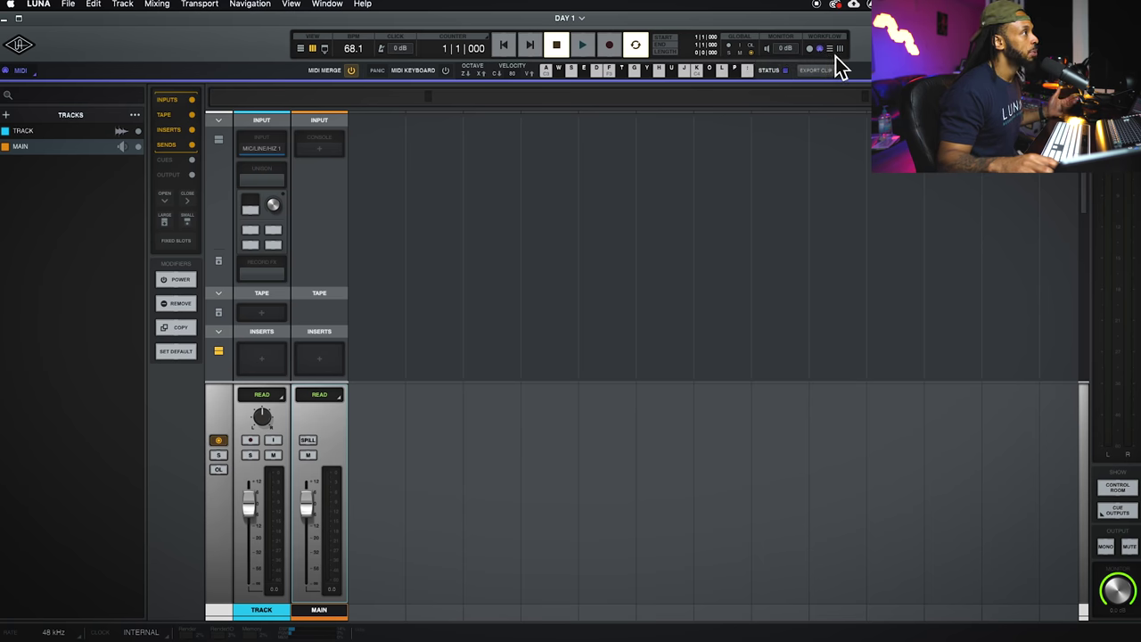
click(833, 54)
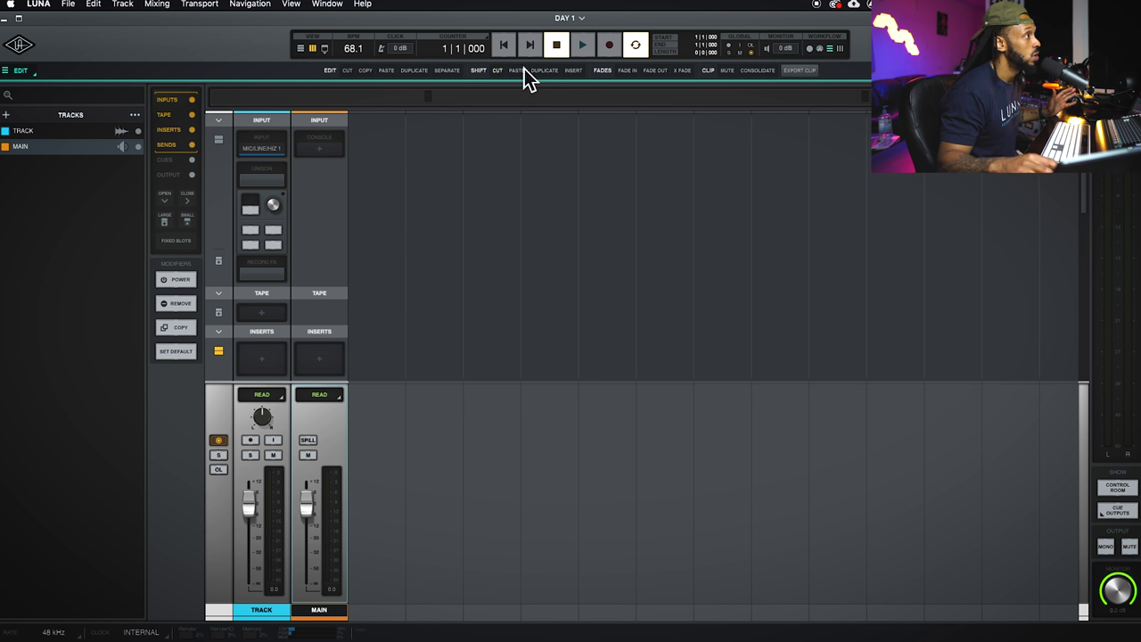
click(843, 50)
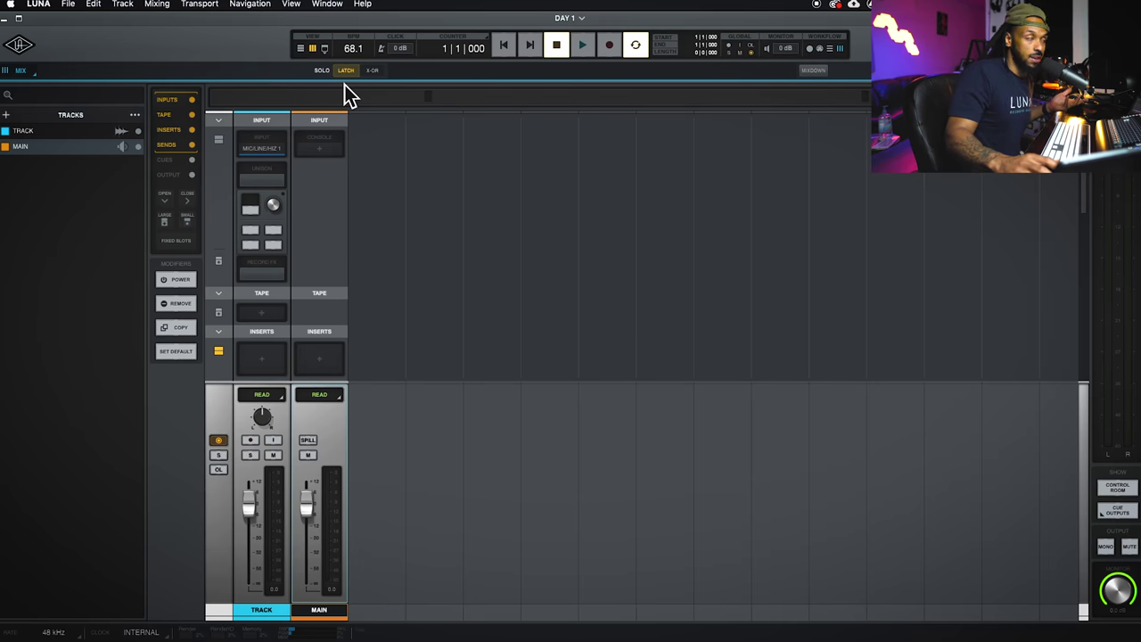
click(847, 53)
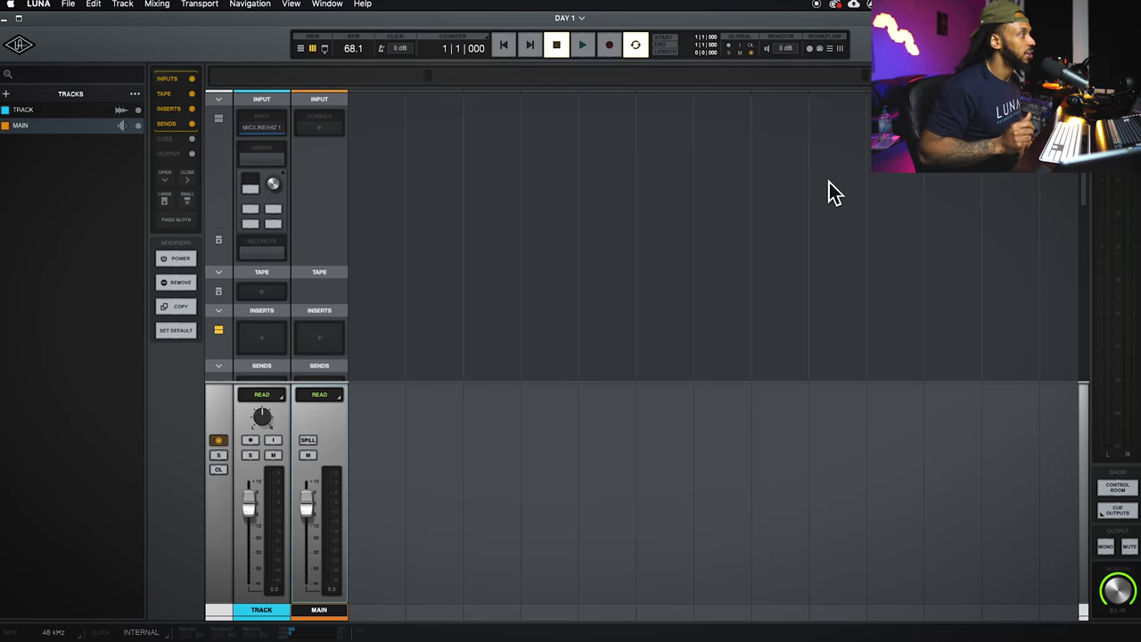
Step: Return to the Timeline display and open the timeline settings to examine the ruler, clip and grid line options
click(301, 50)
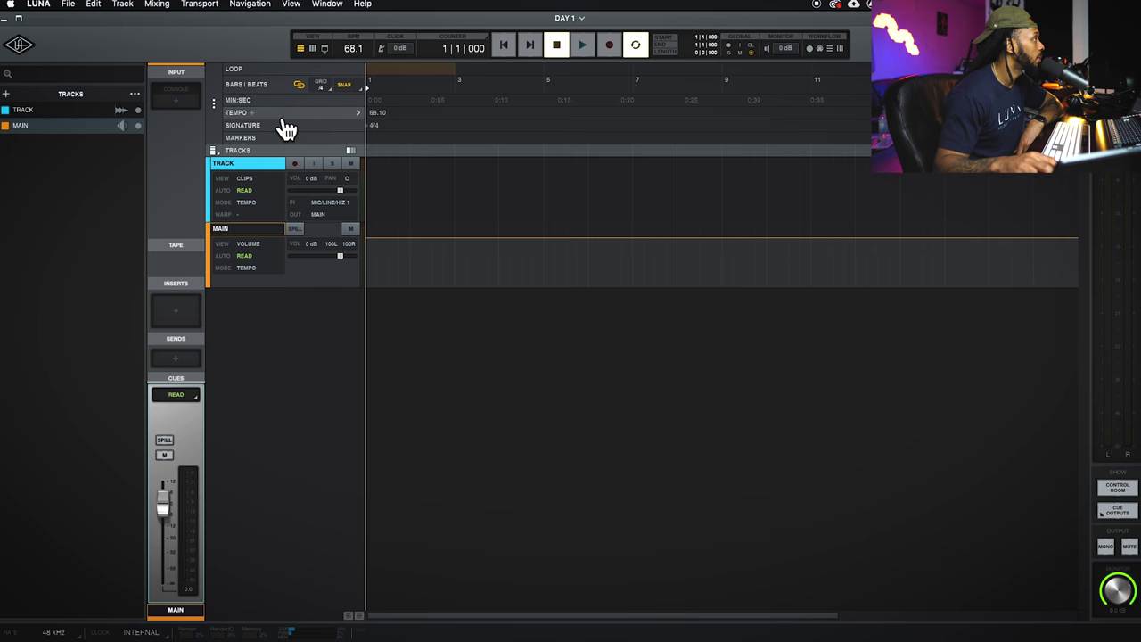
click(214, 107)
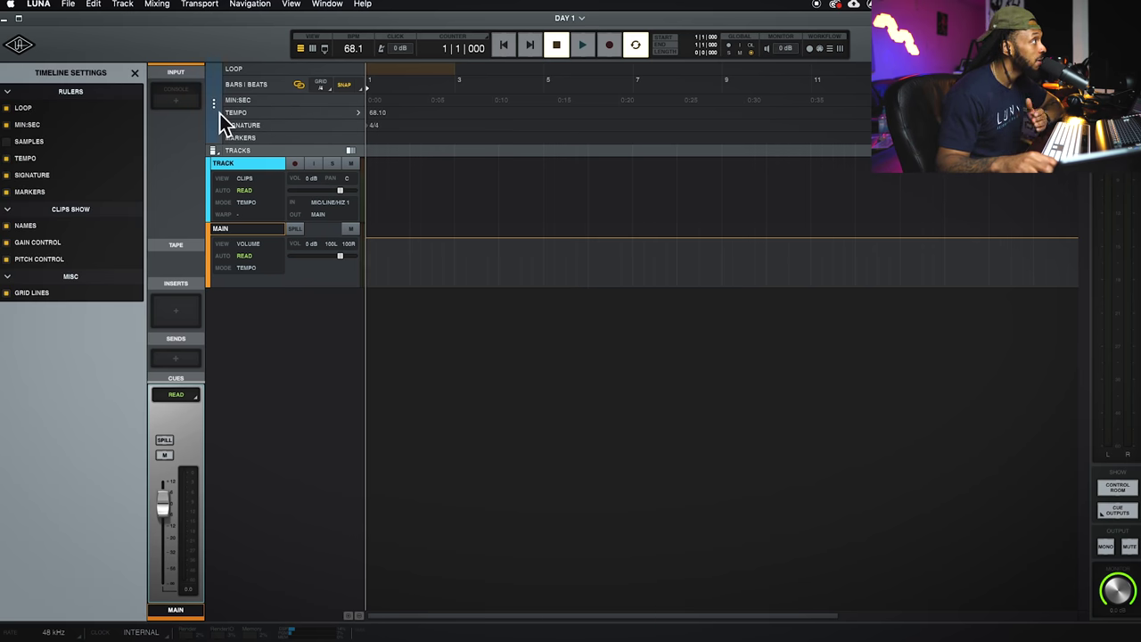
click(219, 113)
click(221, 96)
click(221, 98)
click(213, 103)
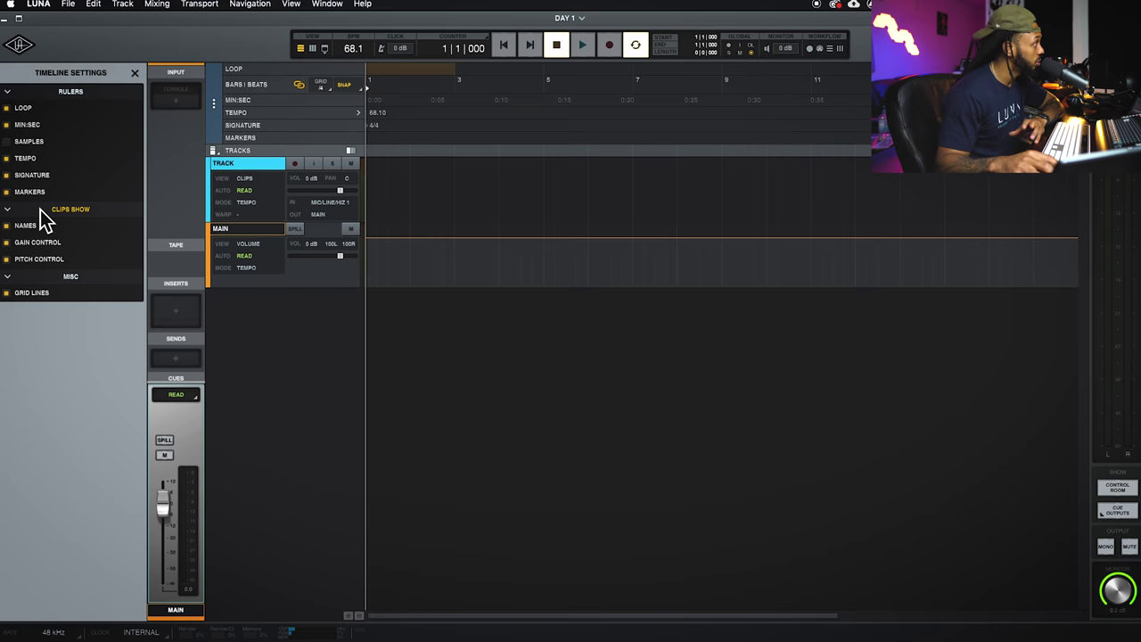
Step: Close the timeline settings and examine the sample rate options available for the session
click(135, 73)
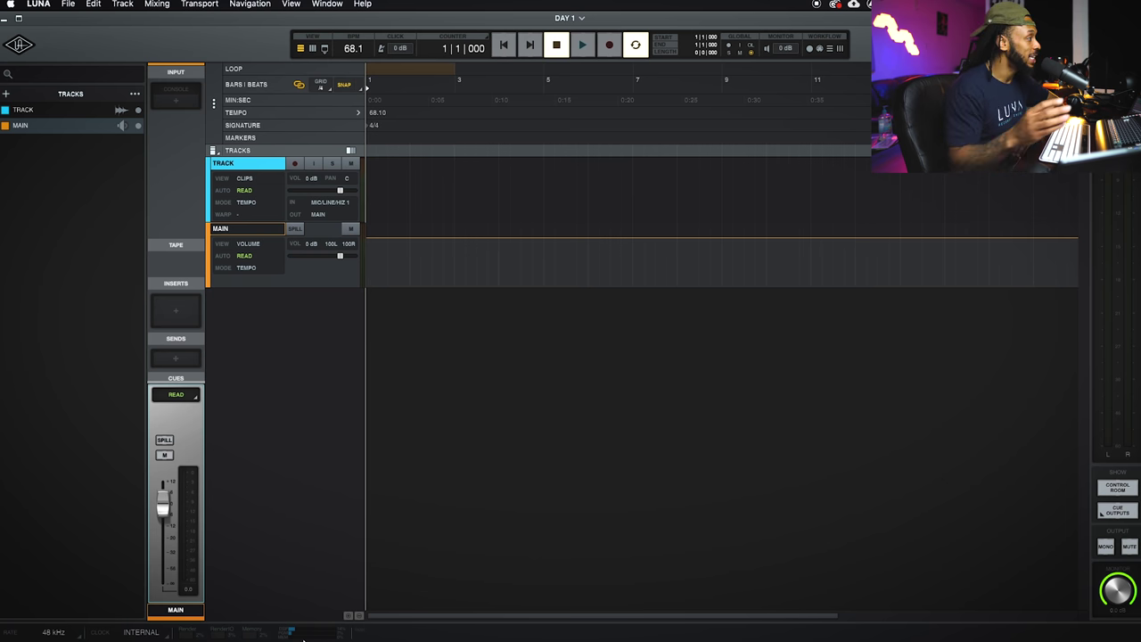
click(55, 634)
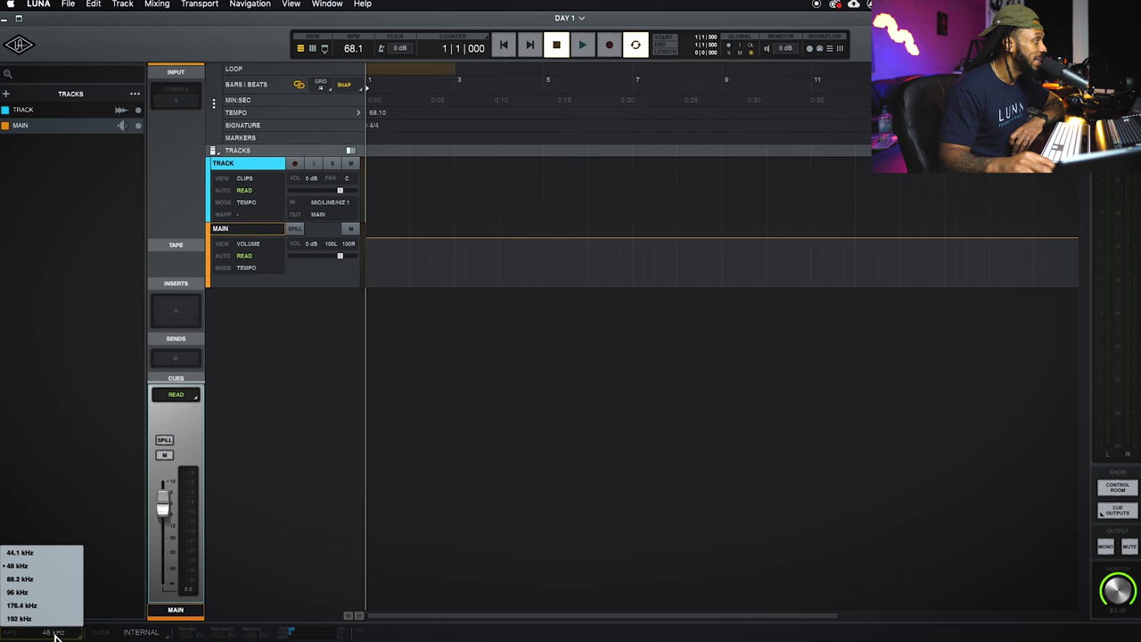
click(53, 635)
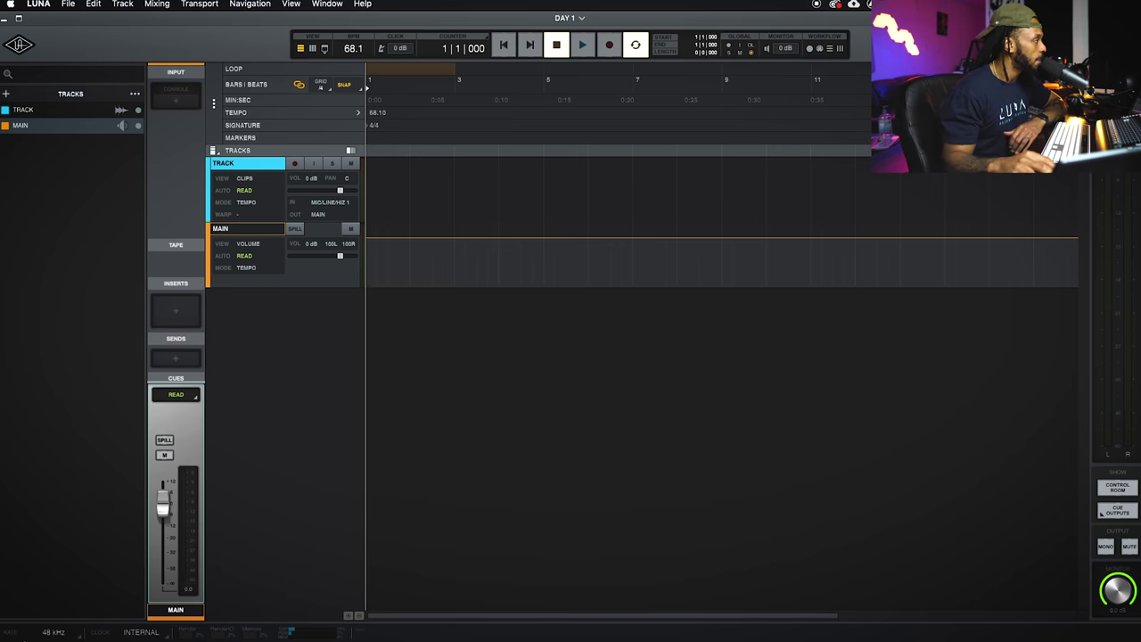
click(54, 633)
click(38, 635)
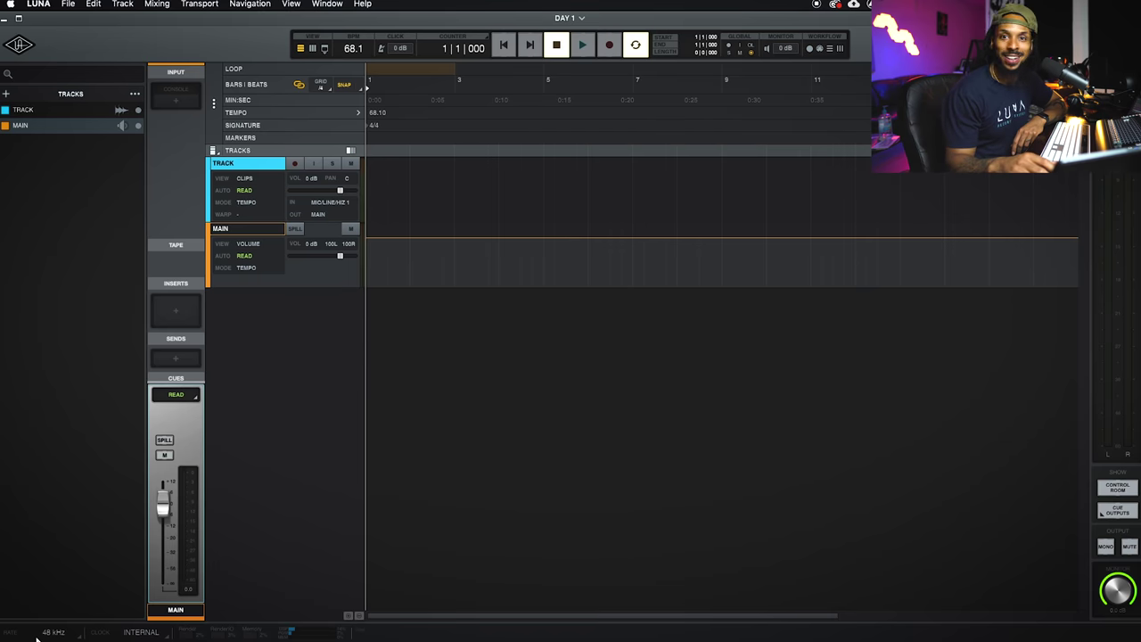
Step: Create 15 mono audio tracks with the base name TRACK
key(Up)
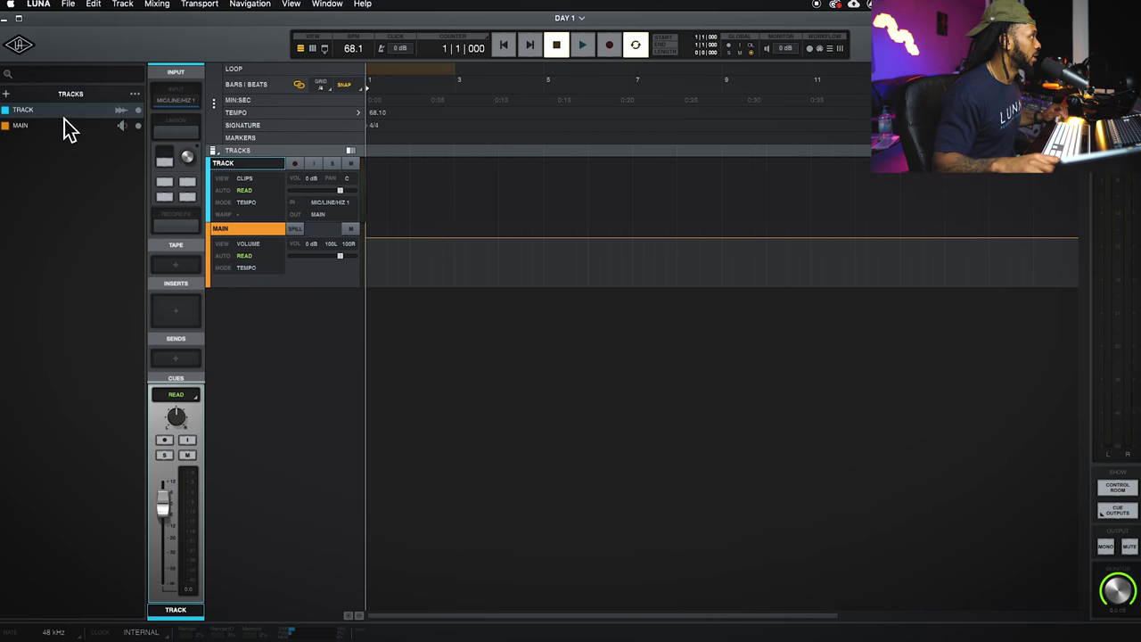
click(9, 96)
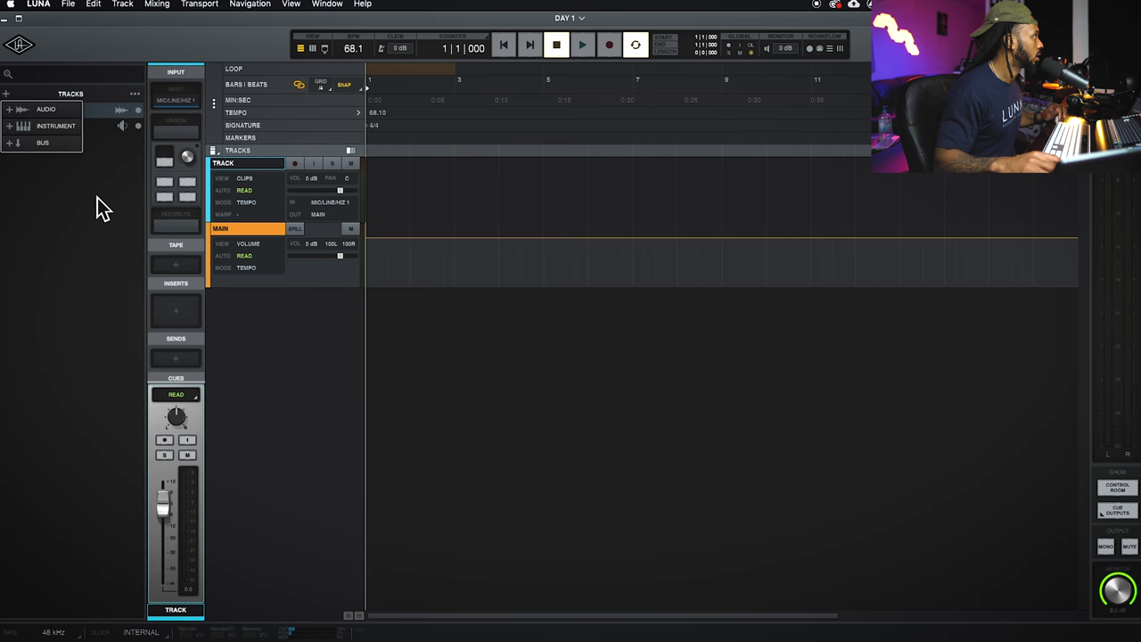
click(37, 115)
click(79, 139)
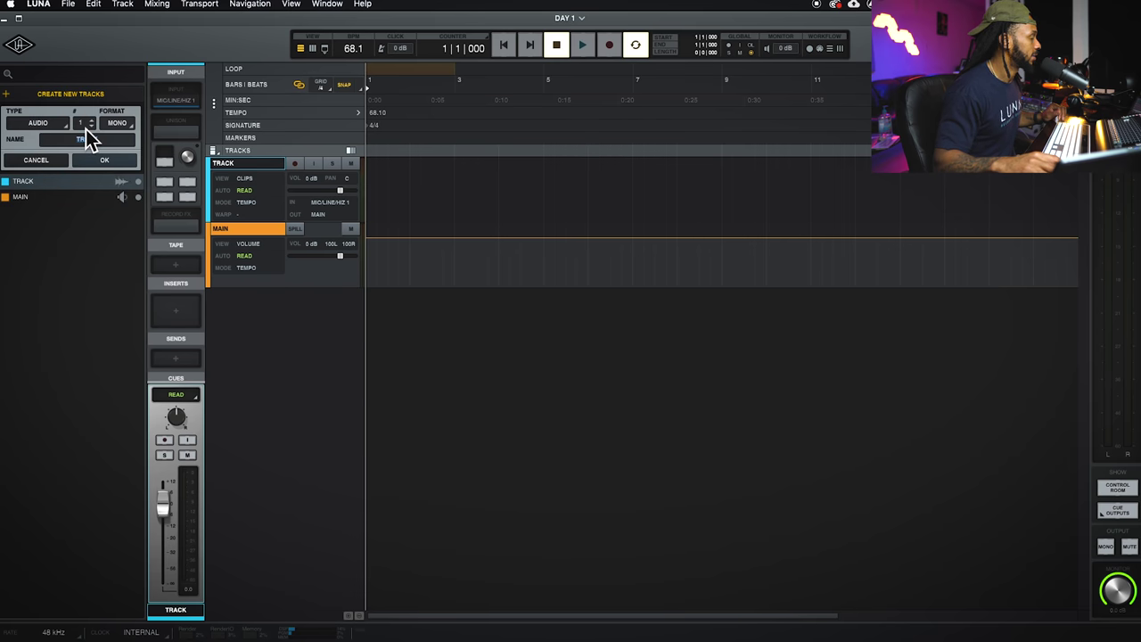
text(15)
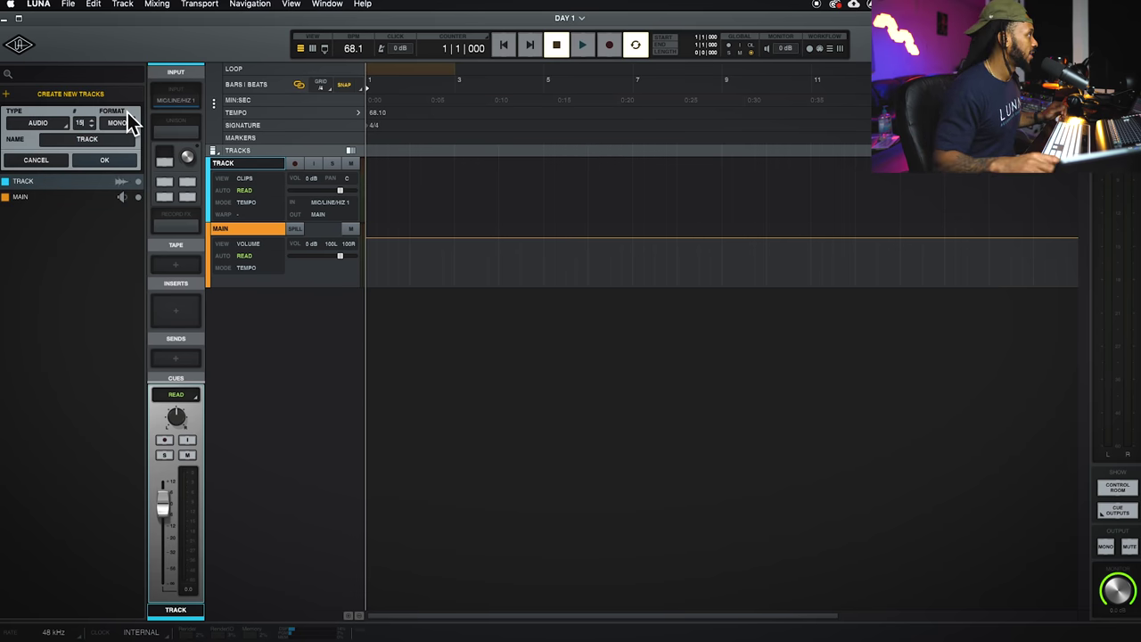
click(105, 161)
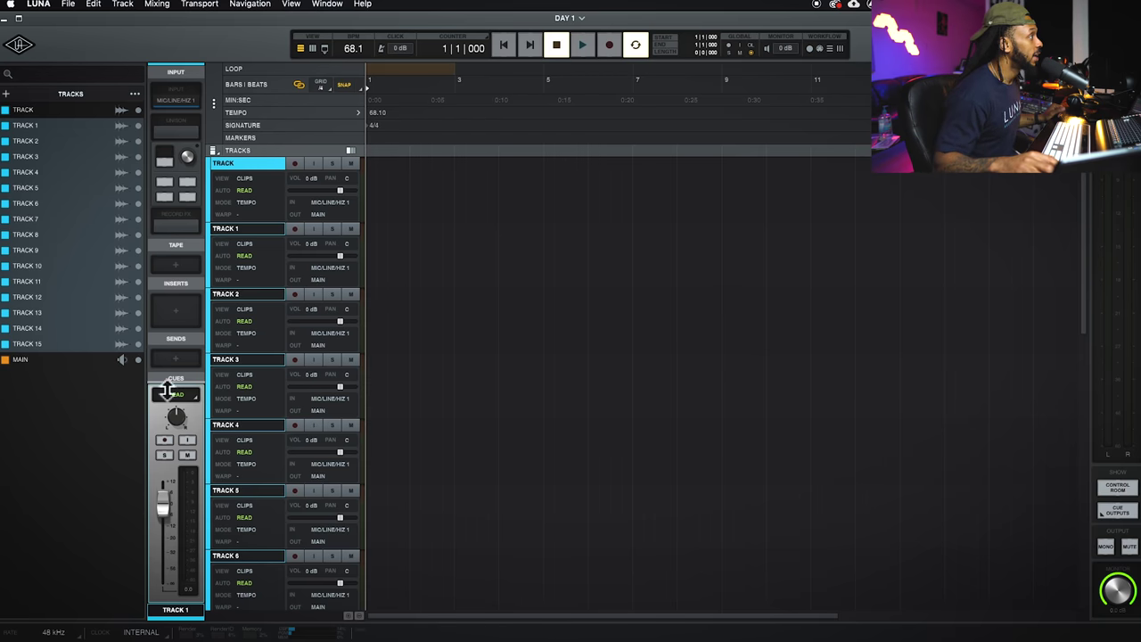
Step: Select the first track, place the playhead at bar 8 and look through all the tracks in the timeline
click(514, 308)
click(249, 165)
click(681, 227)
scroll(828, 272, down, 5)
scroll(829, 274, down, 2)
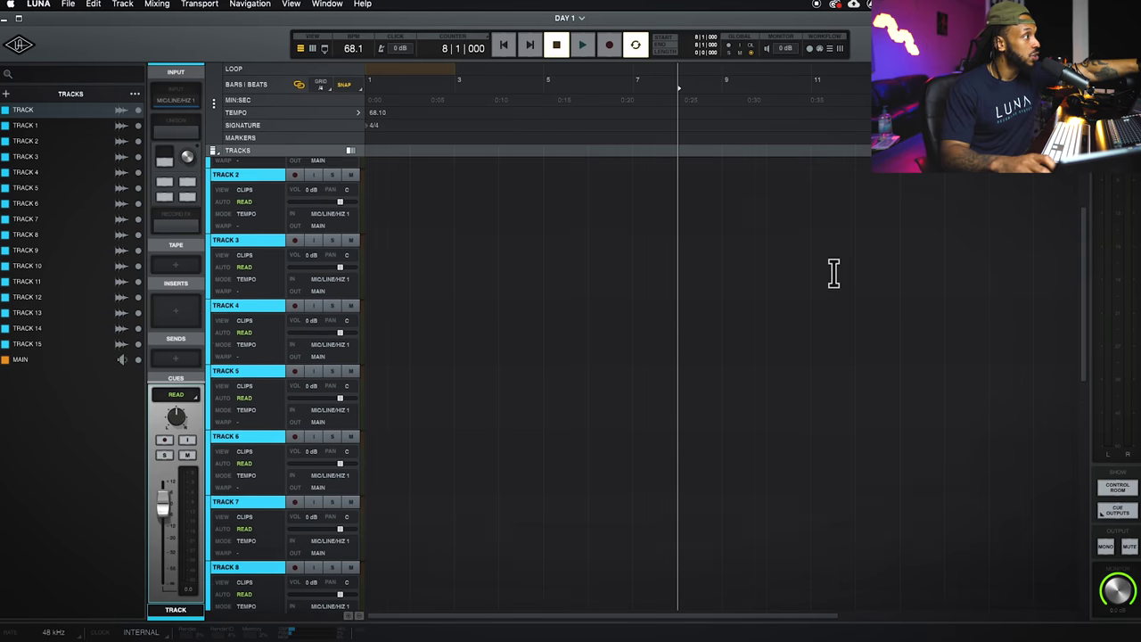
scroll(827, 283, down, 10)
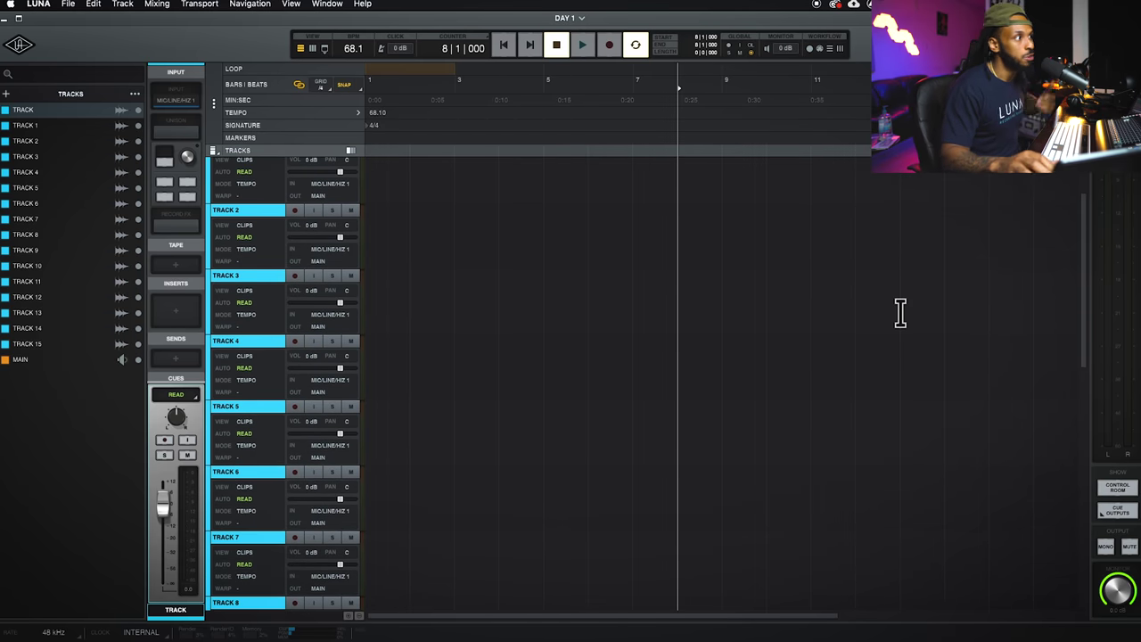
scroll(900, 312, up, 18)
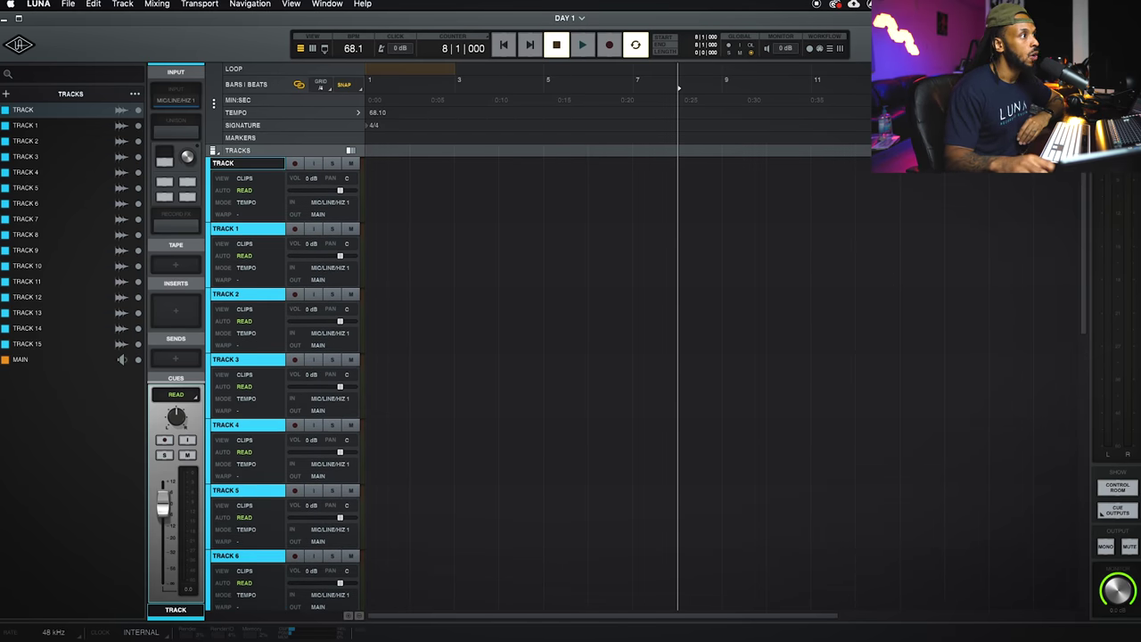
scroll(1088, 238, down, 20)
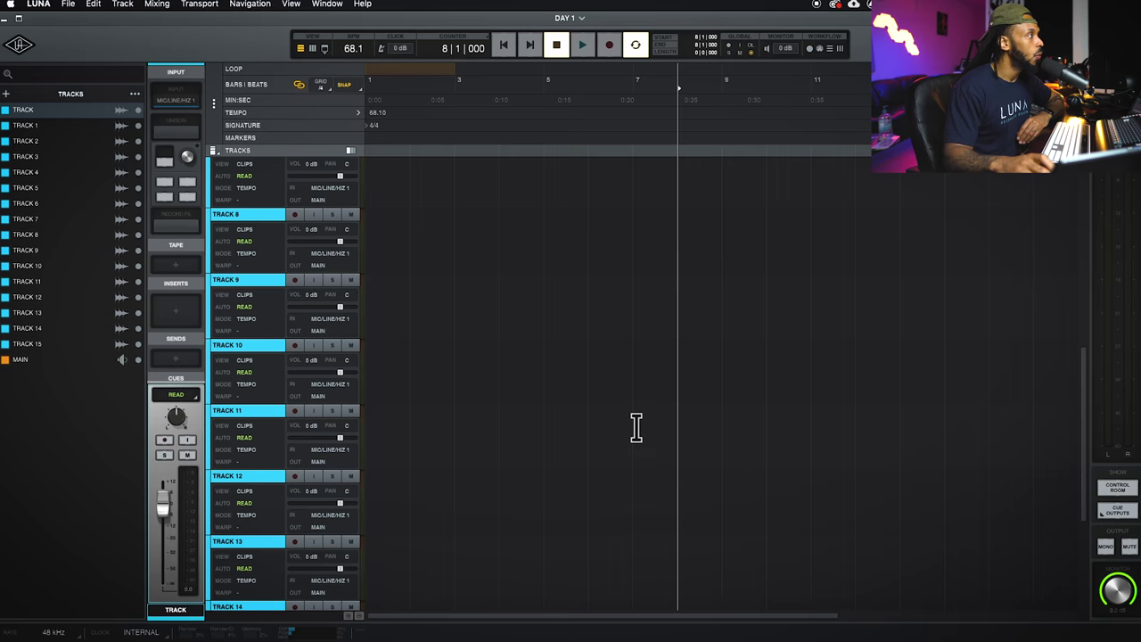
scroll(636, 428, up, 20)
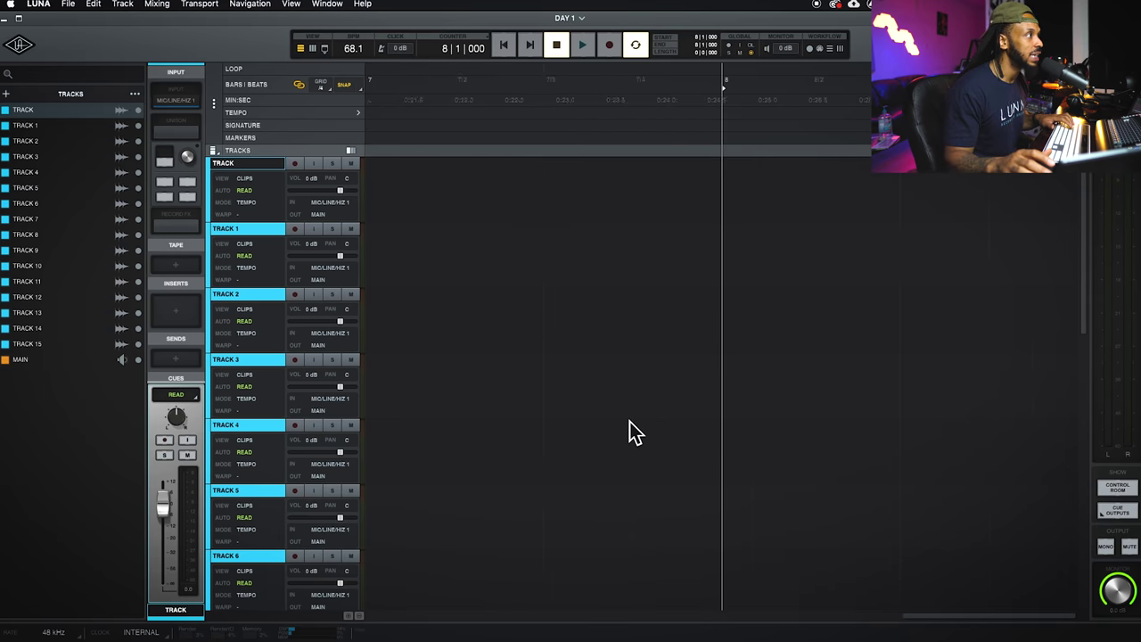
Step: Zoom the timeline horizontally out and in to compare wider and closer bar ranges
key(minus)
key(minus)
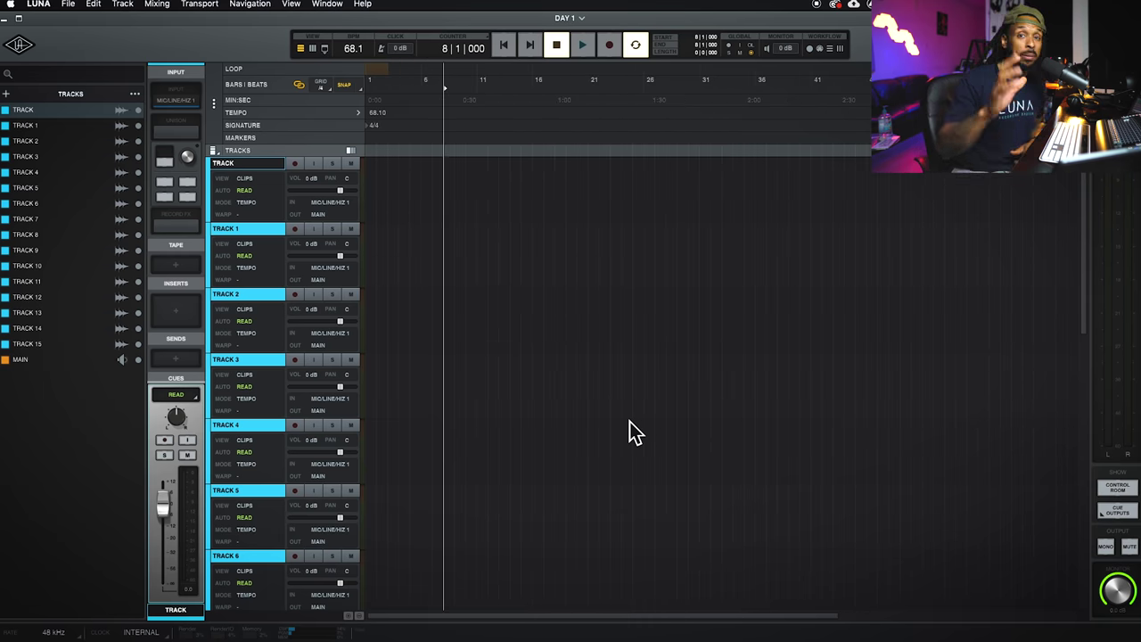
key(equal)
key(equal)
key(minus)
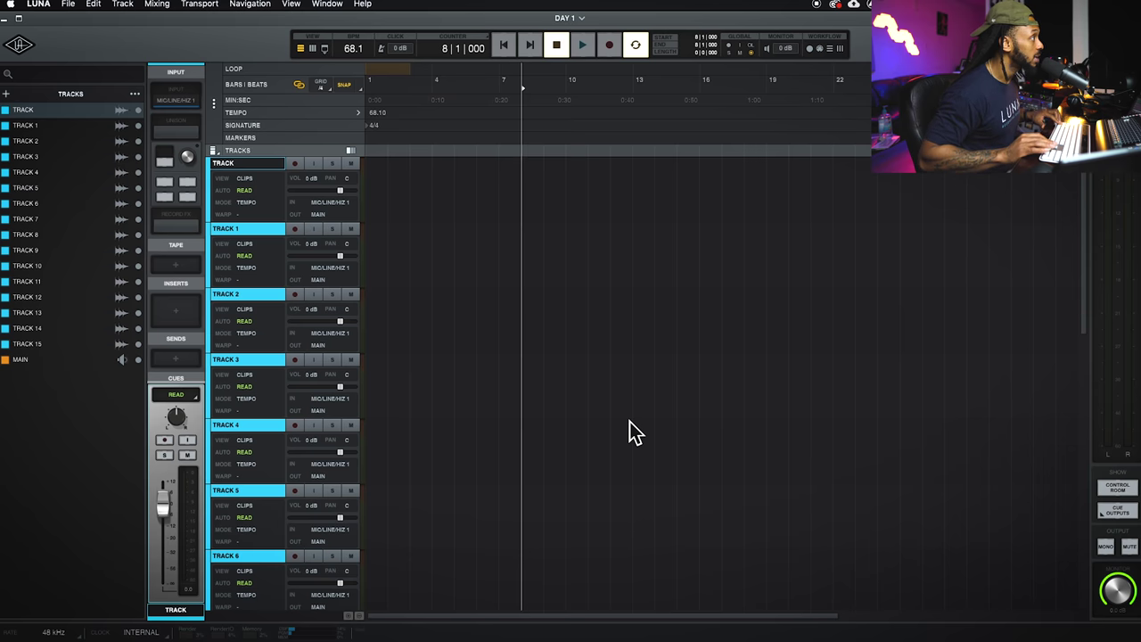
Step: Try shrinking and enlarging the height of all tracks together several times
key(alt+minus)
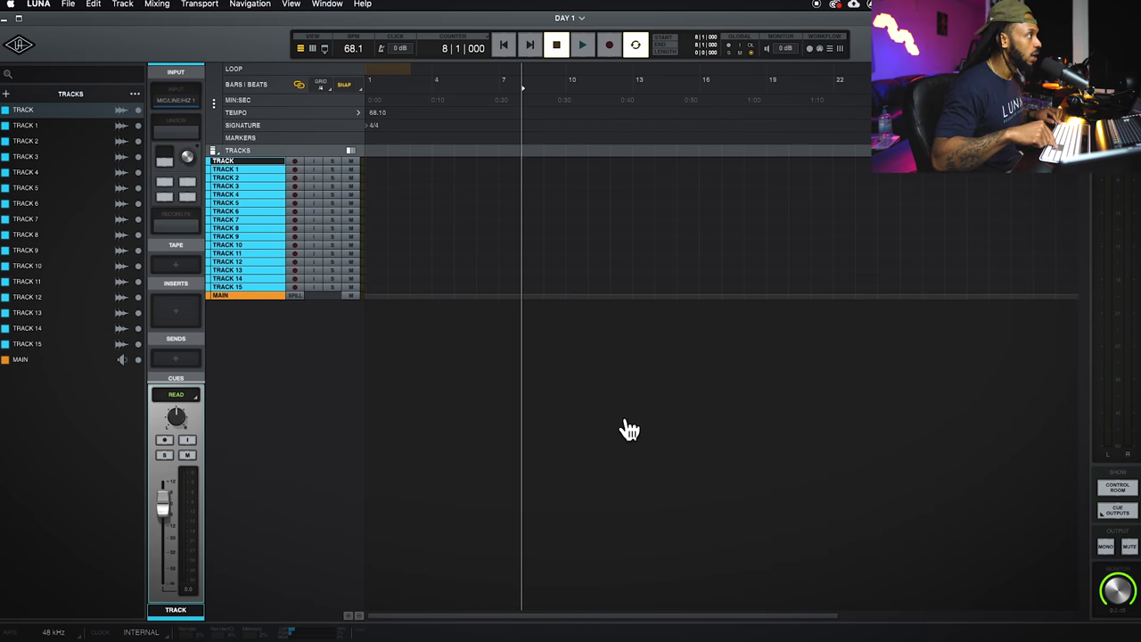
key(alt+equal)
key(alt+minus)
key(alt+equal)
key(alt+minus)
key(alt+equal)
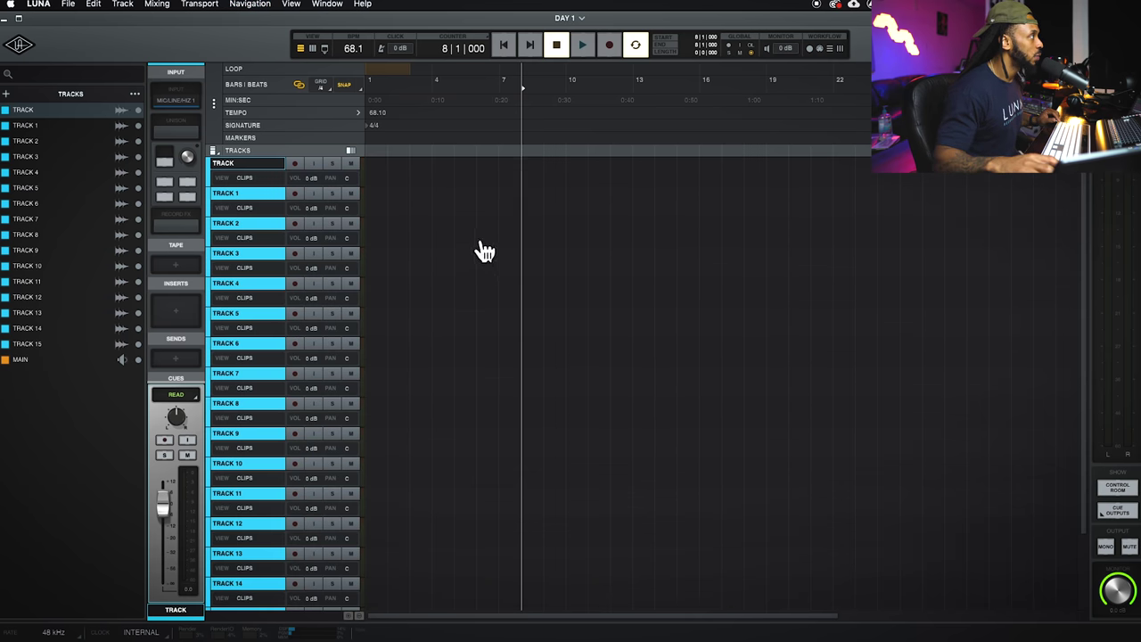
Step: Place the playhead at bar 6 beat 2, select TRACK 2 and enlarge the height of that track only
click(483, 256)
click(249, 202)
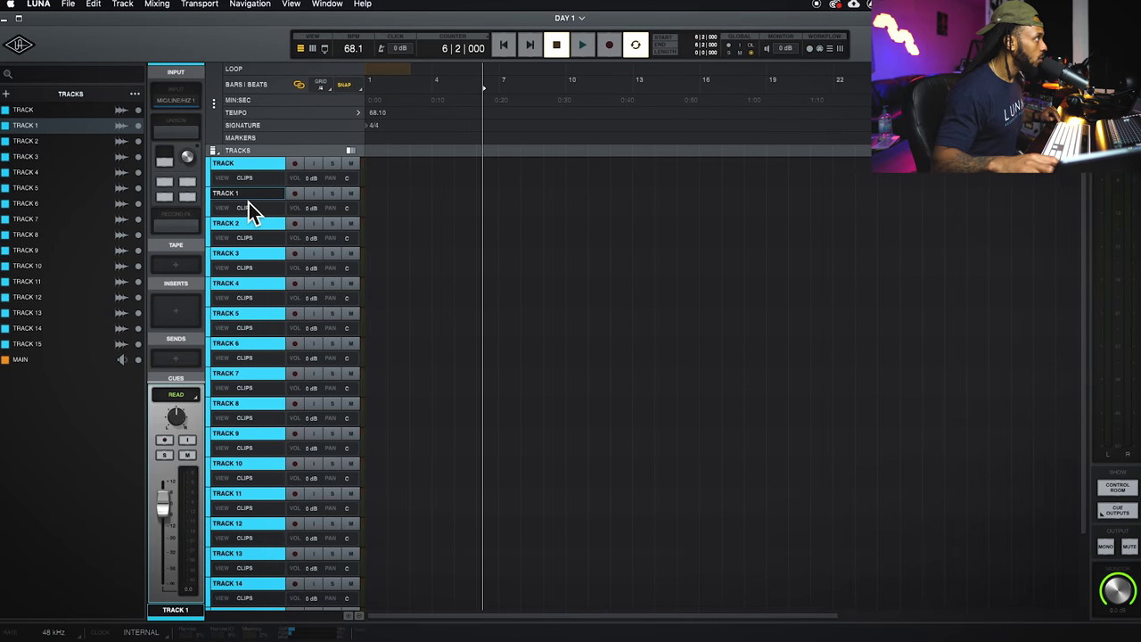
click(264, 231)
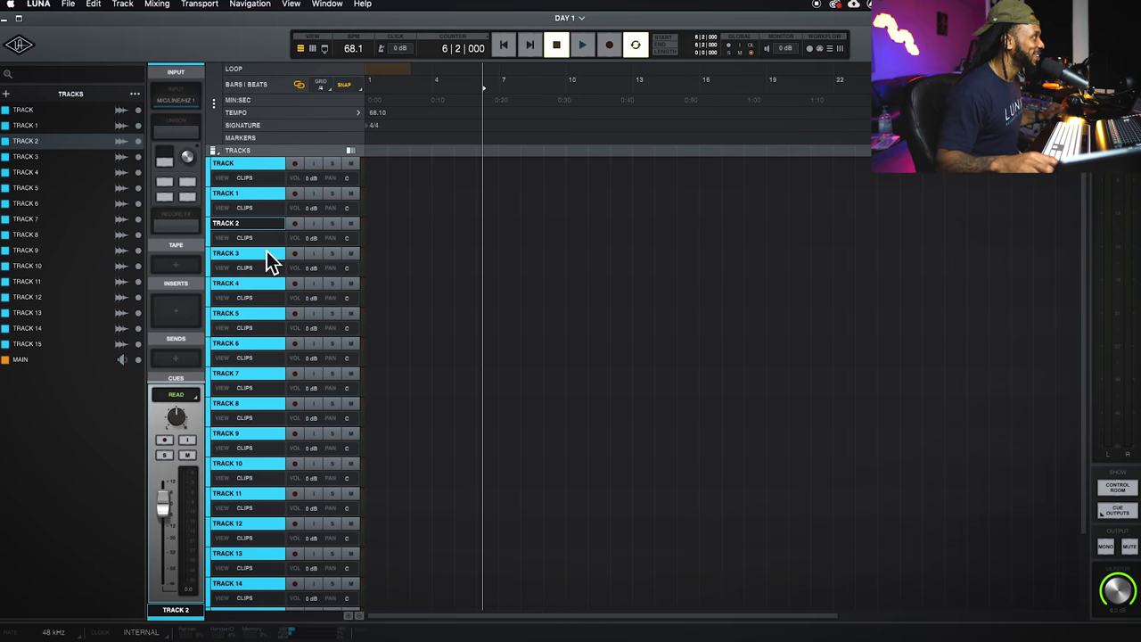
drag(257, 253, 261, 326)
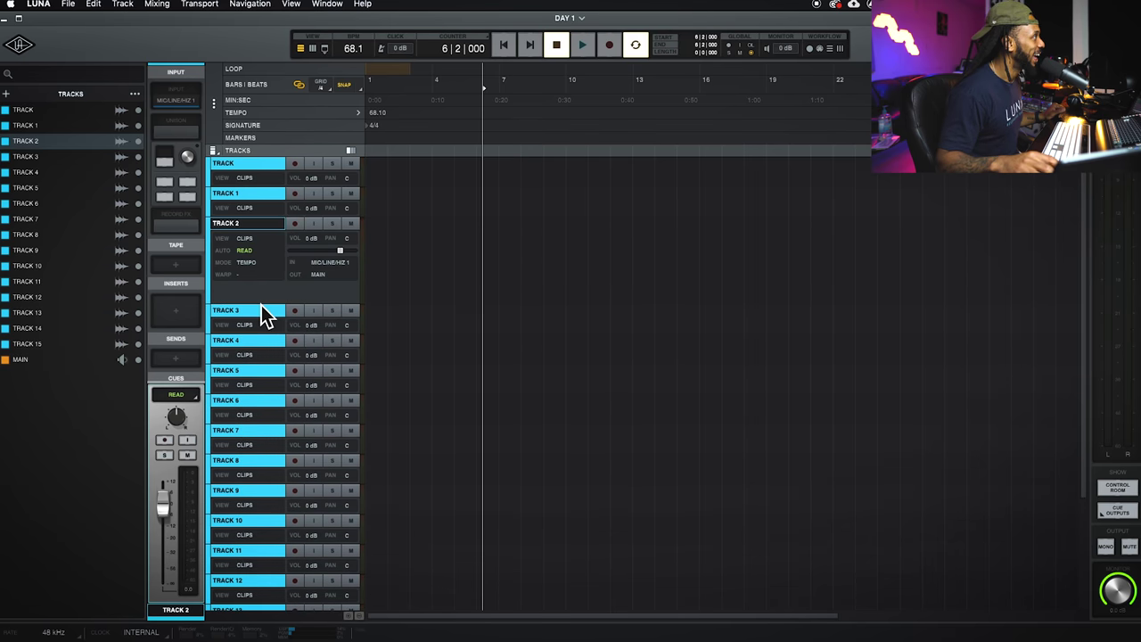
Step: Apply the Medium and Micro track heights in turn, and settle on Mini for all tracks
click(215, 151)
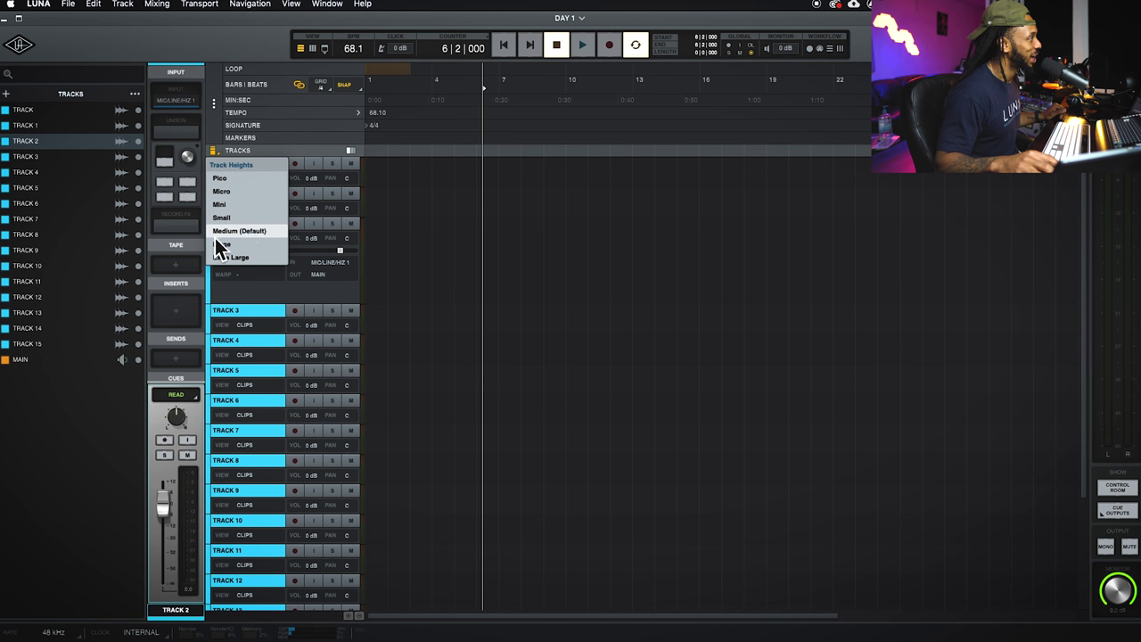
click(220, 230)
click(217, 153)
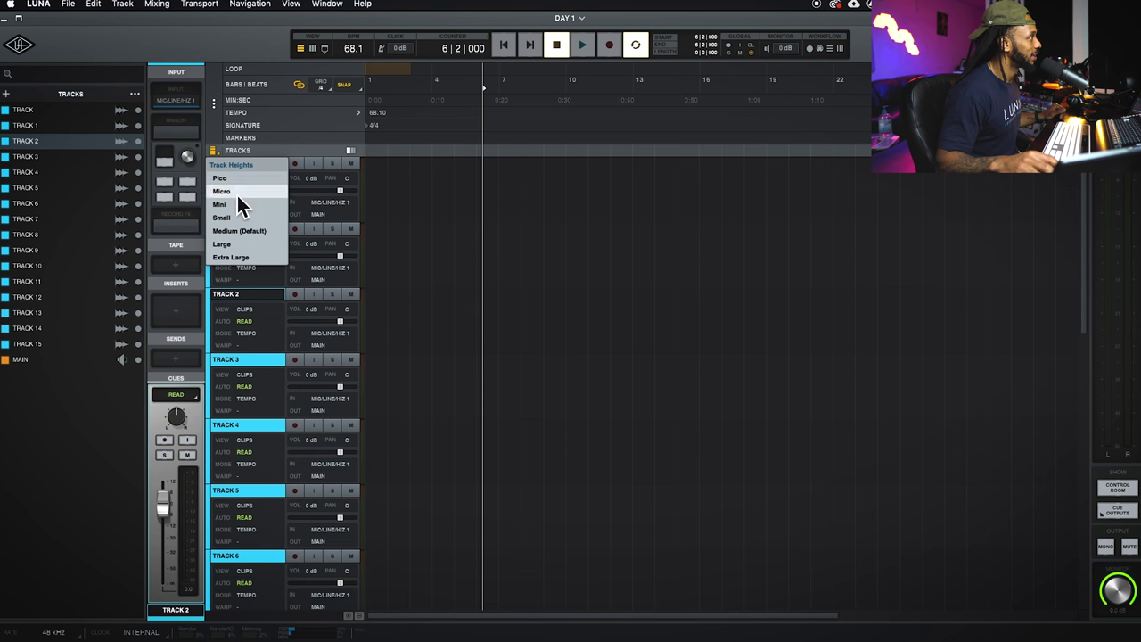
click(237, 192)
click(215, 151)
click(232, 205)
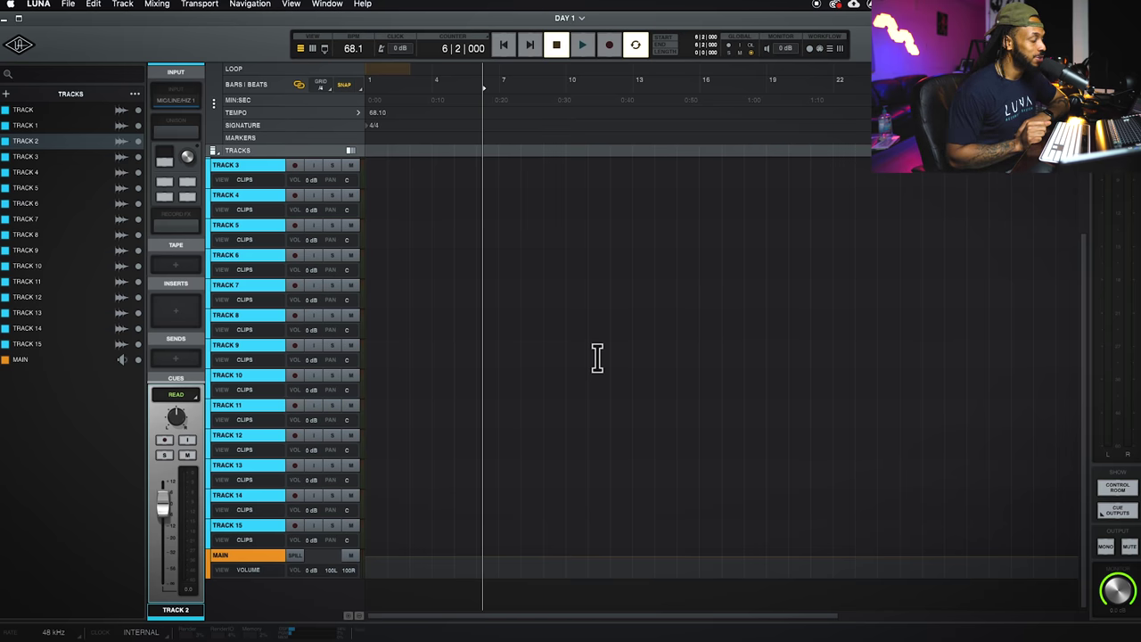
Step: Switch back and forth between the Timeline and Mixer displays, end on the Mixer and look across its channel strips
key(super+equal)
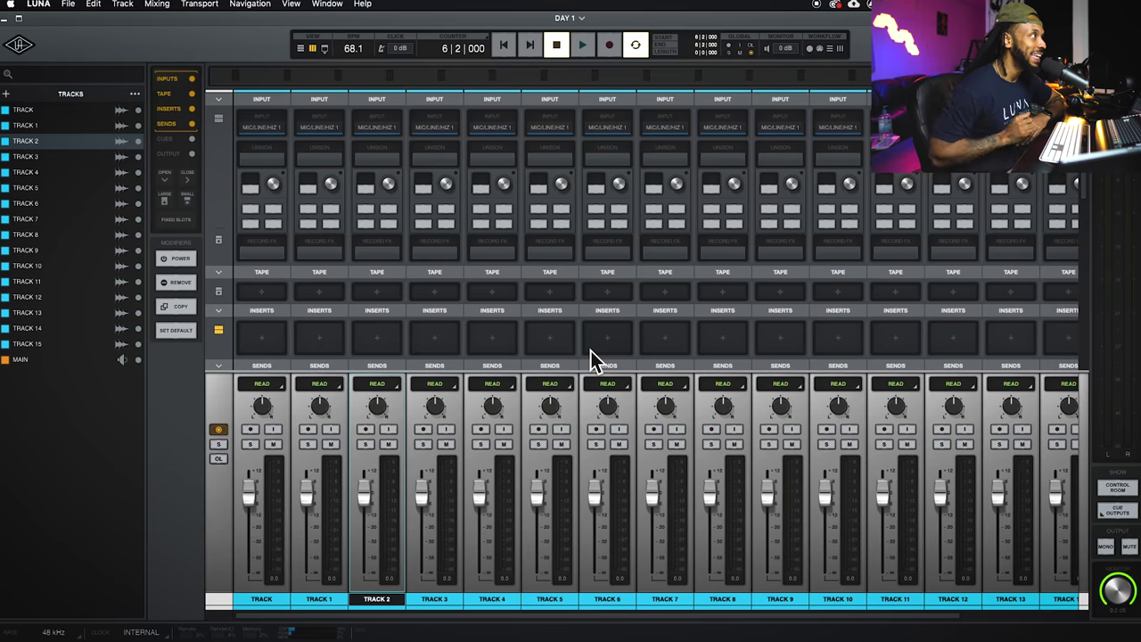
key(super+equal)
key(super+equal)
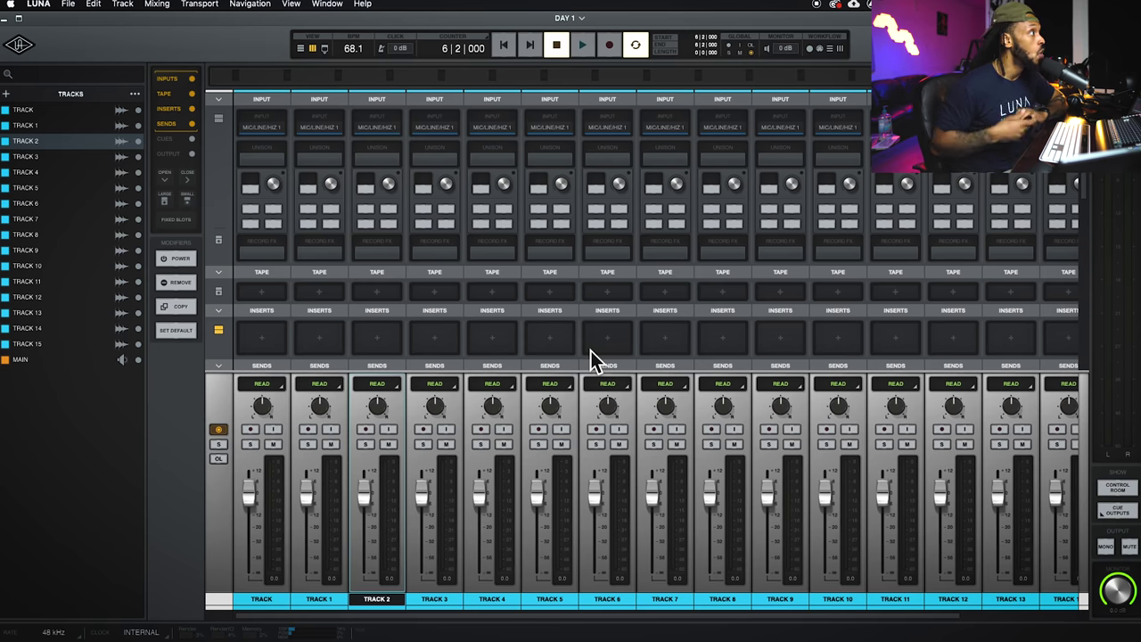
click(304, 56)
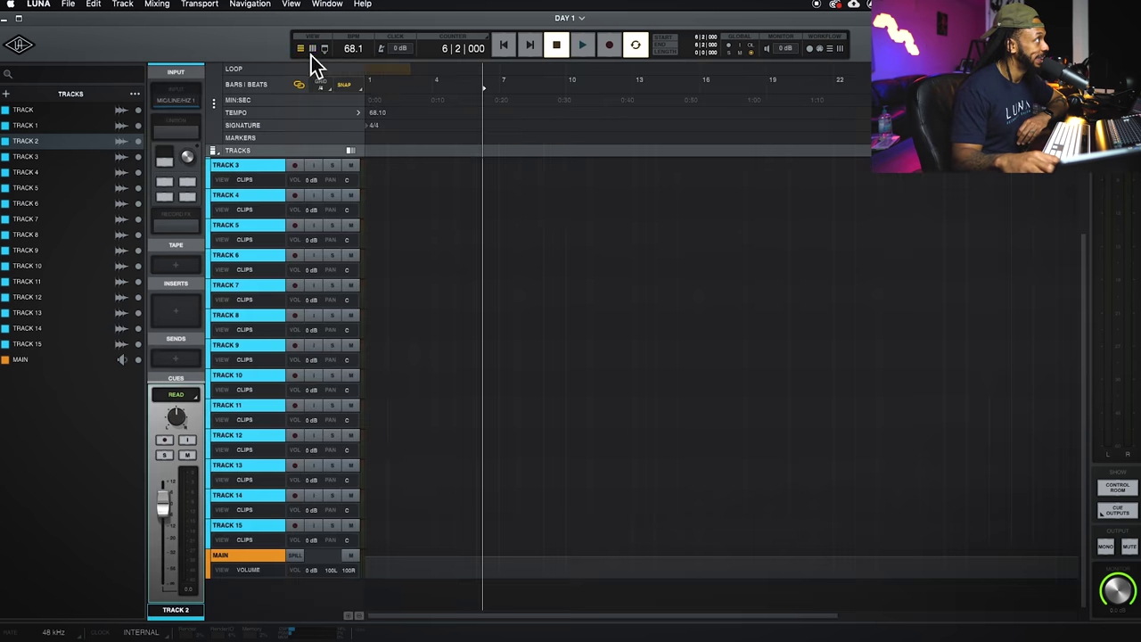
click(313, 55)
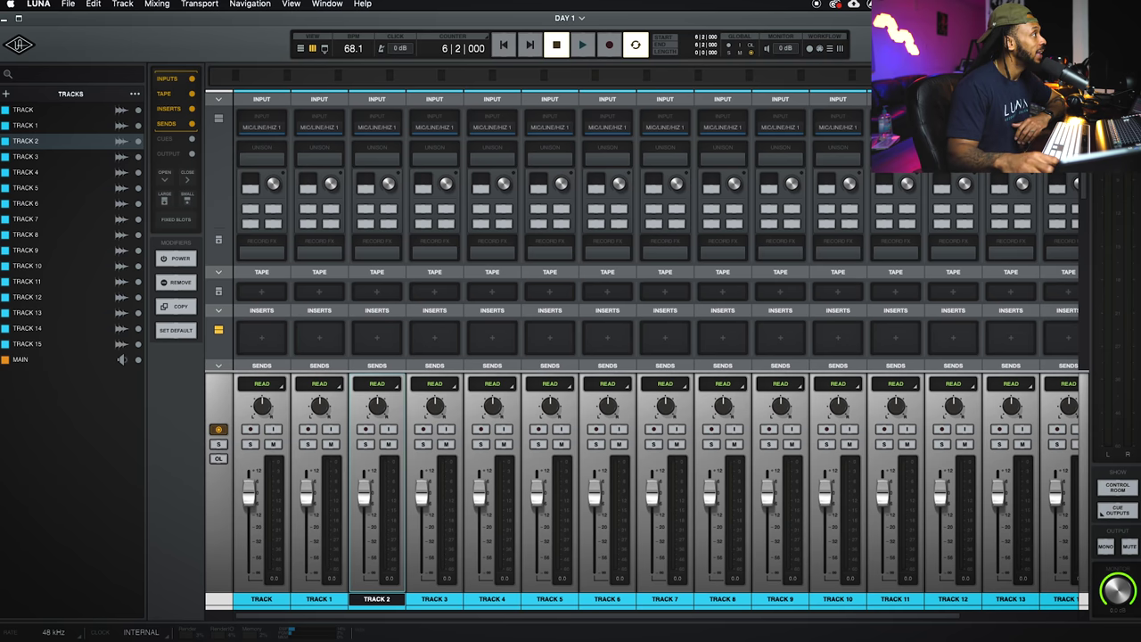
drag(359, 85, 236, 82)
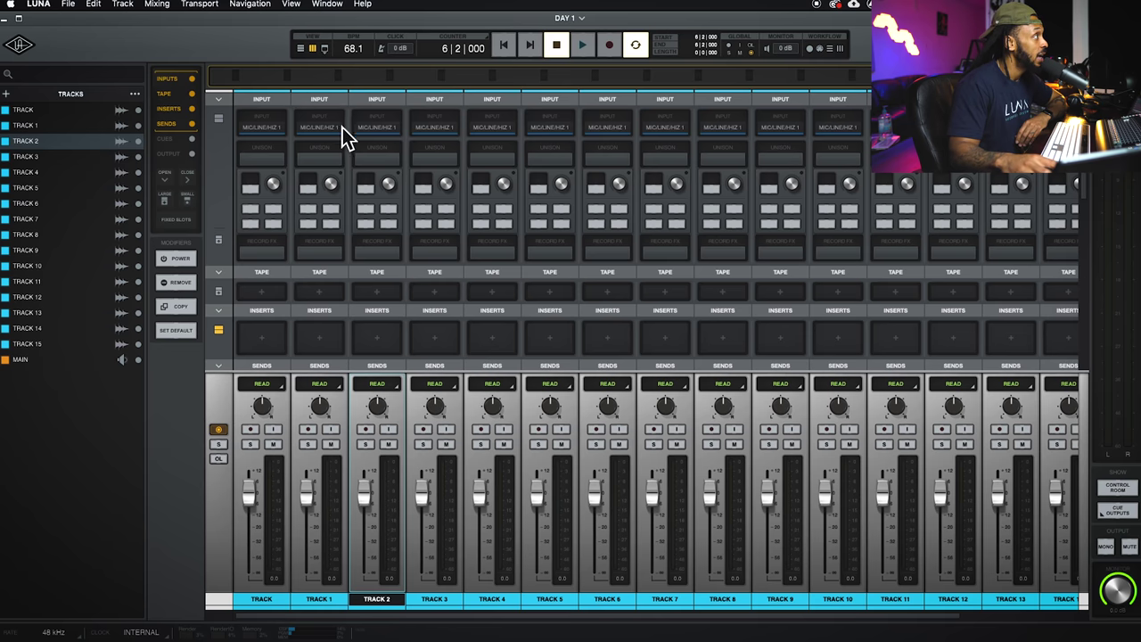
drag(258, 84, 570, 81)
scroll(793, 94, left, 5)
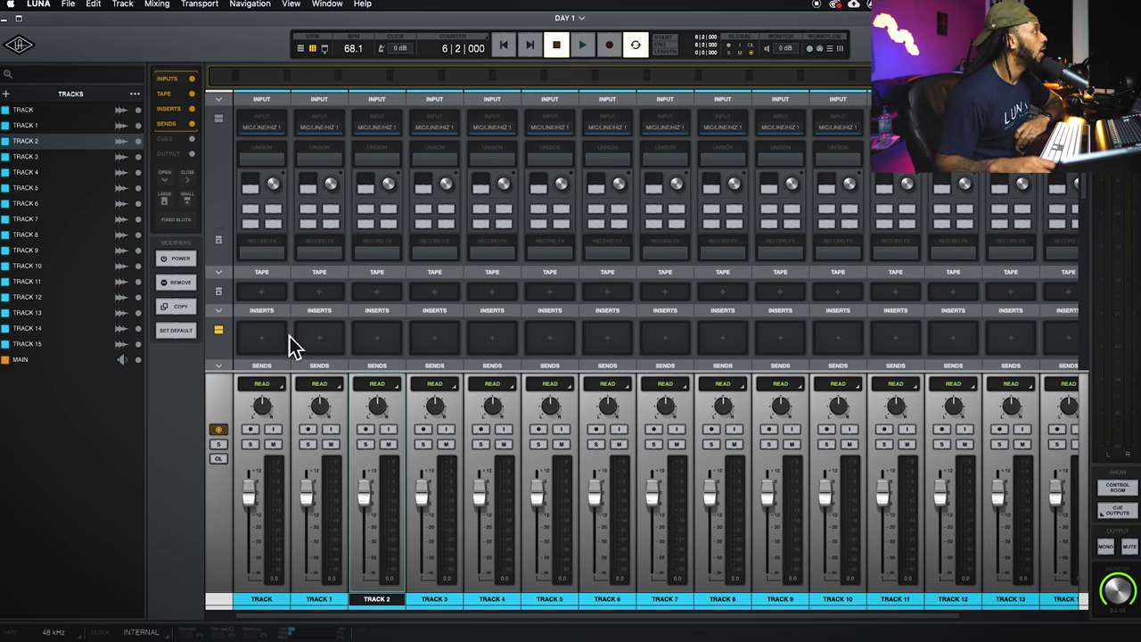
Step: Set the first track's input to MIC/LINE/HIZ 2 and examine its tape machine choices without applying one
click(272, 131)
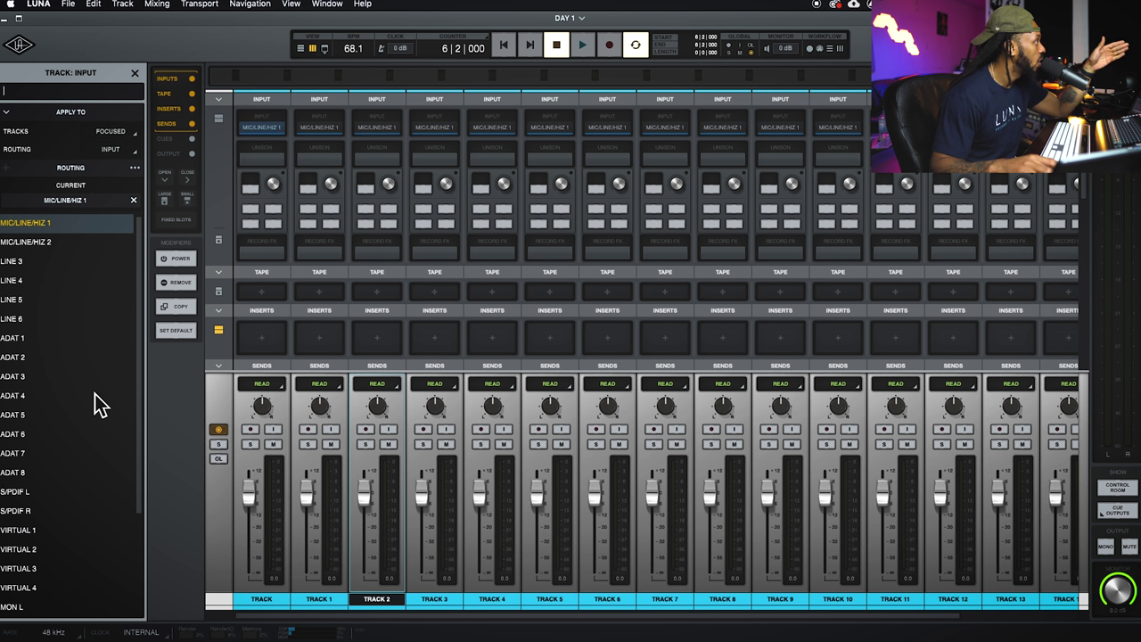
click(67, 245)
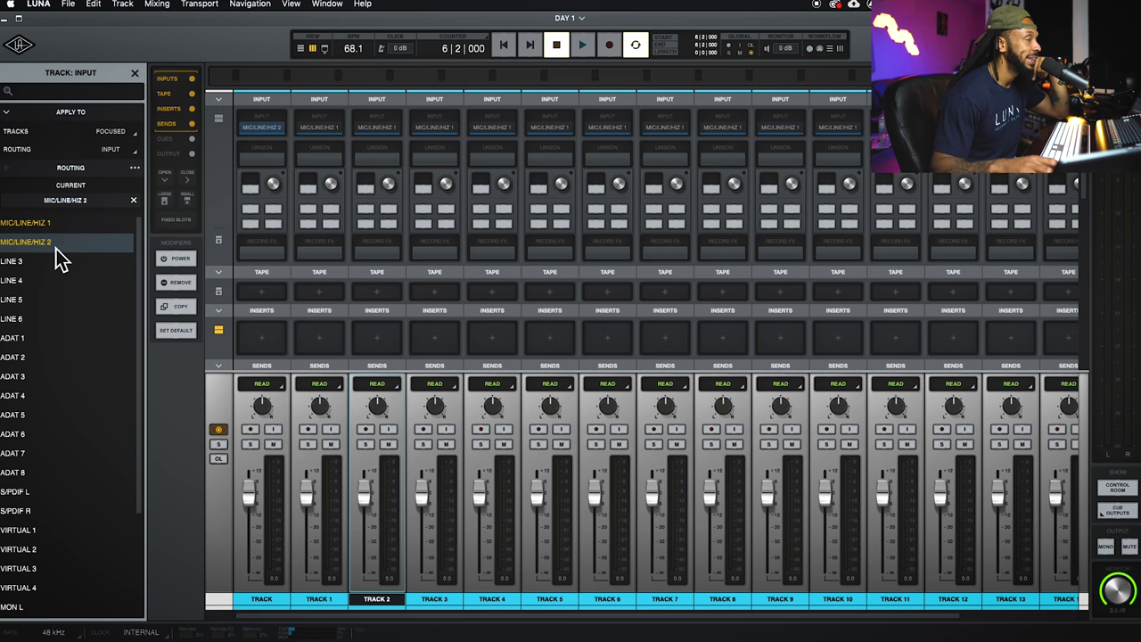
key(Escape)
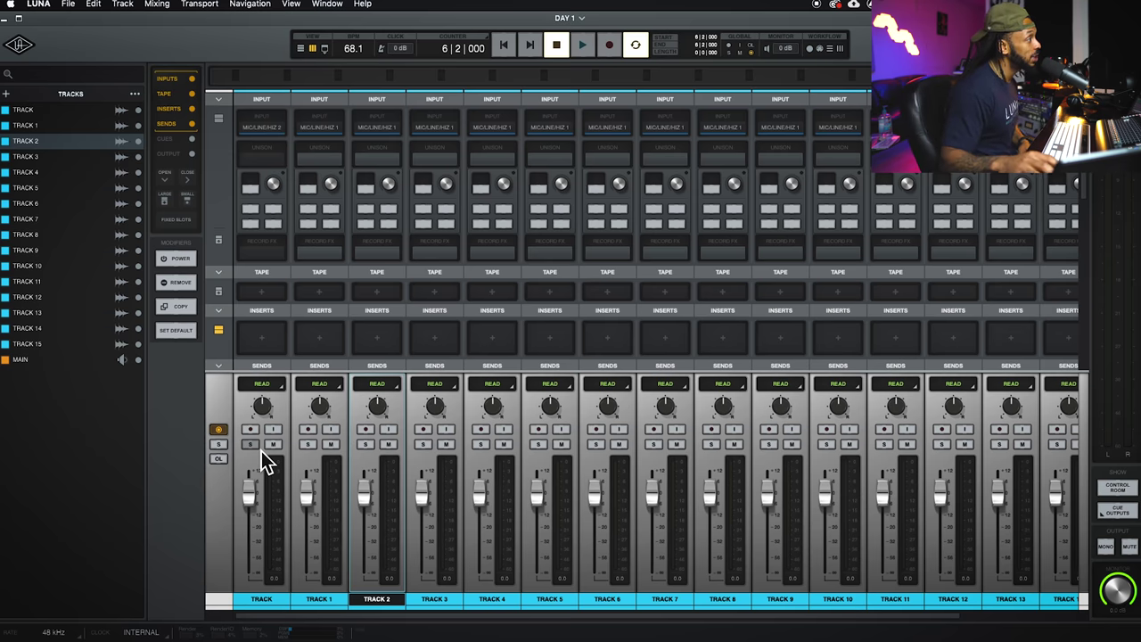
click(271, 292)
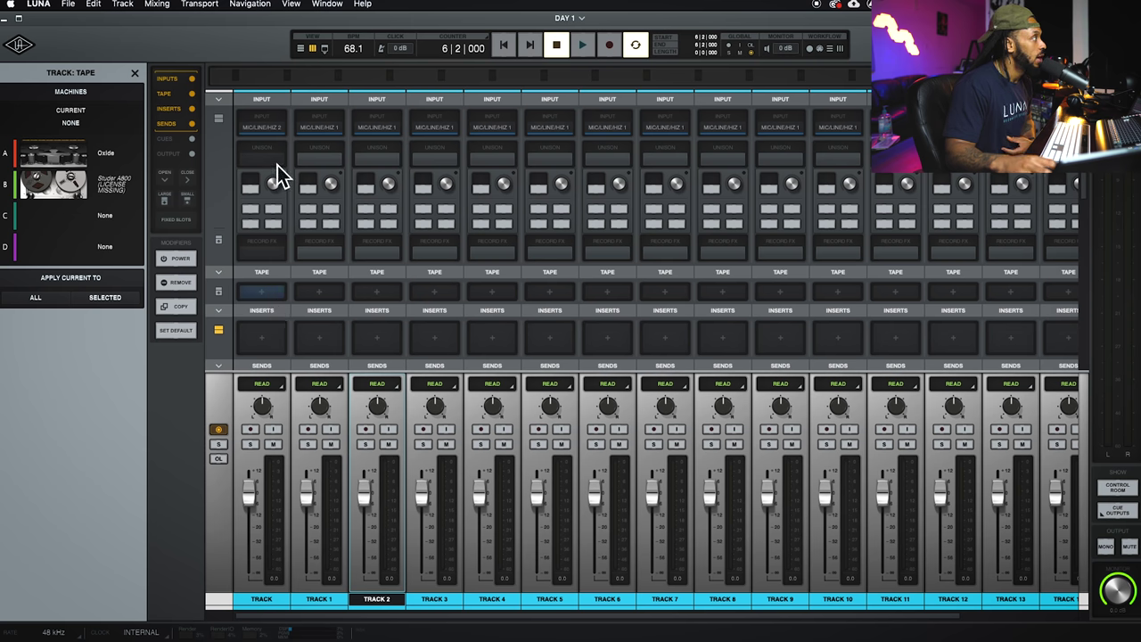
click(135, 74)
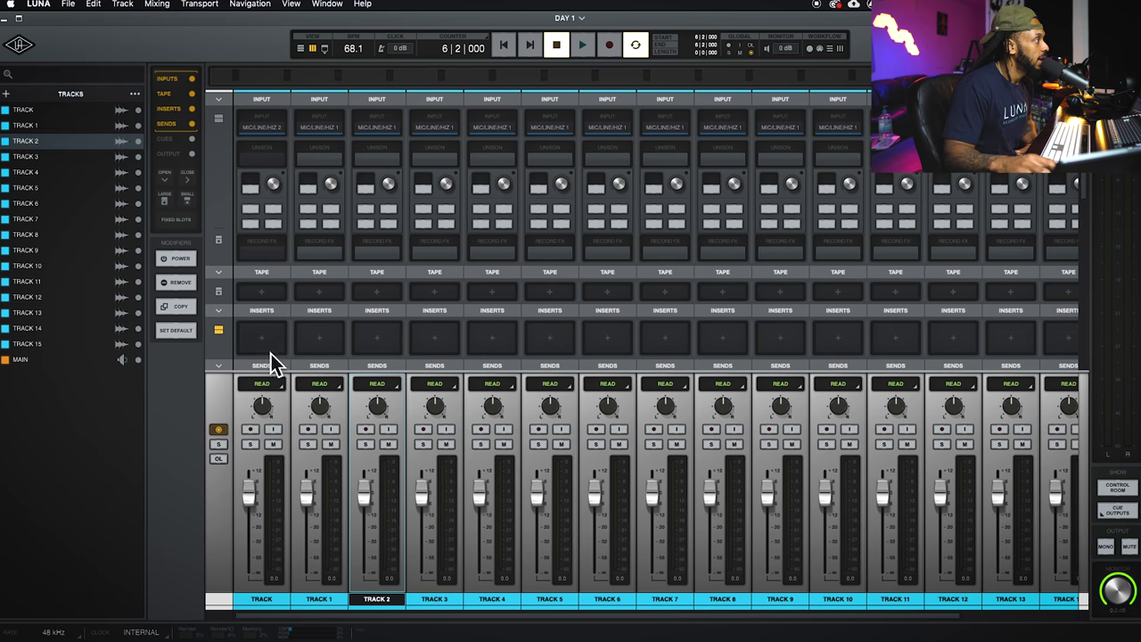
Step: Try record arm and input monitoring in turn on the first track, and leave that track record-armed and muted
click(251, 431)
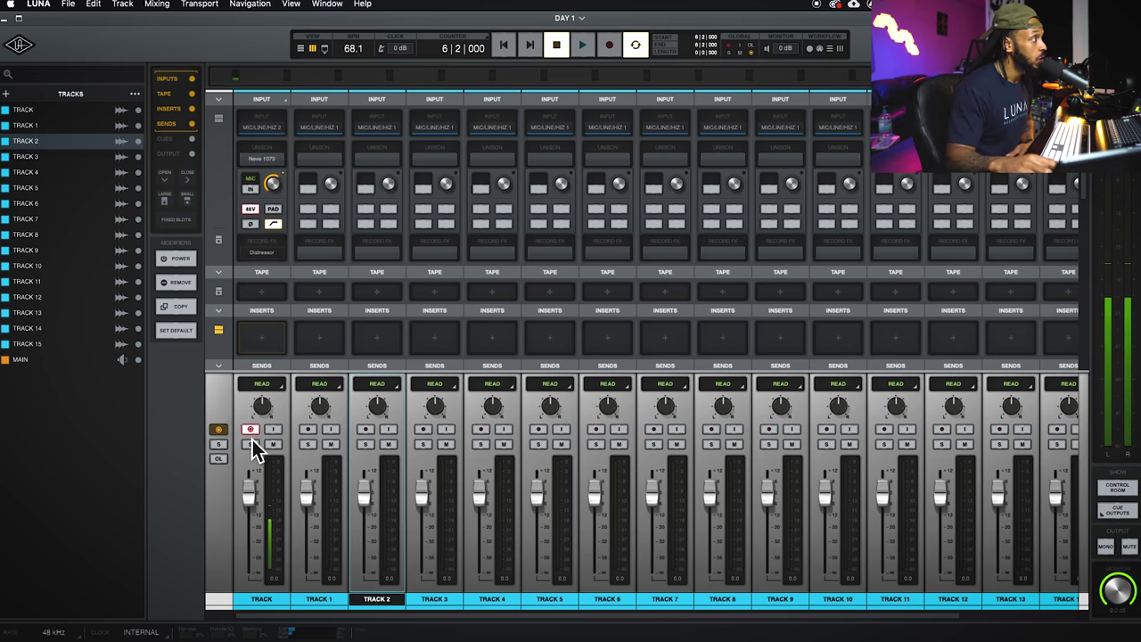
click(254, 430)
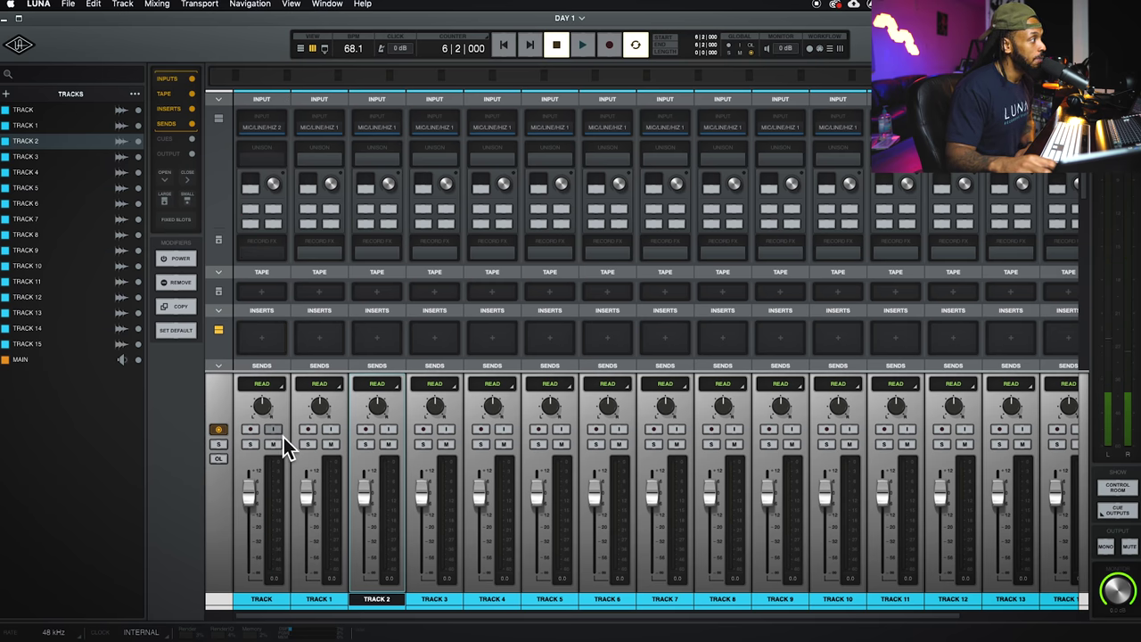
click(278, 433)
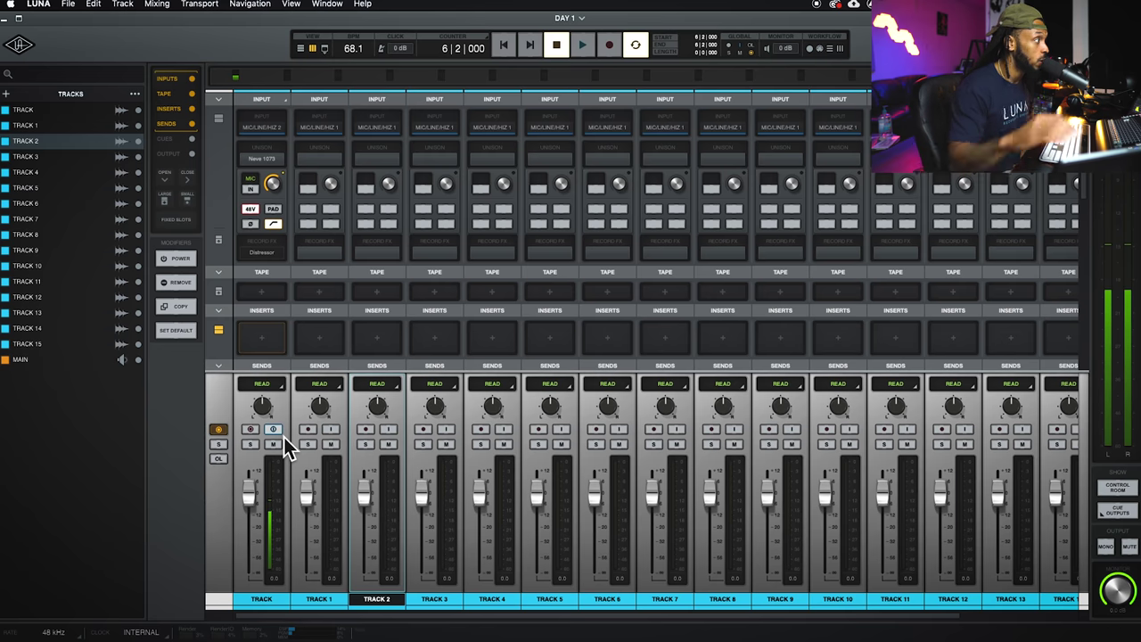
click(276, 433)
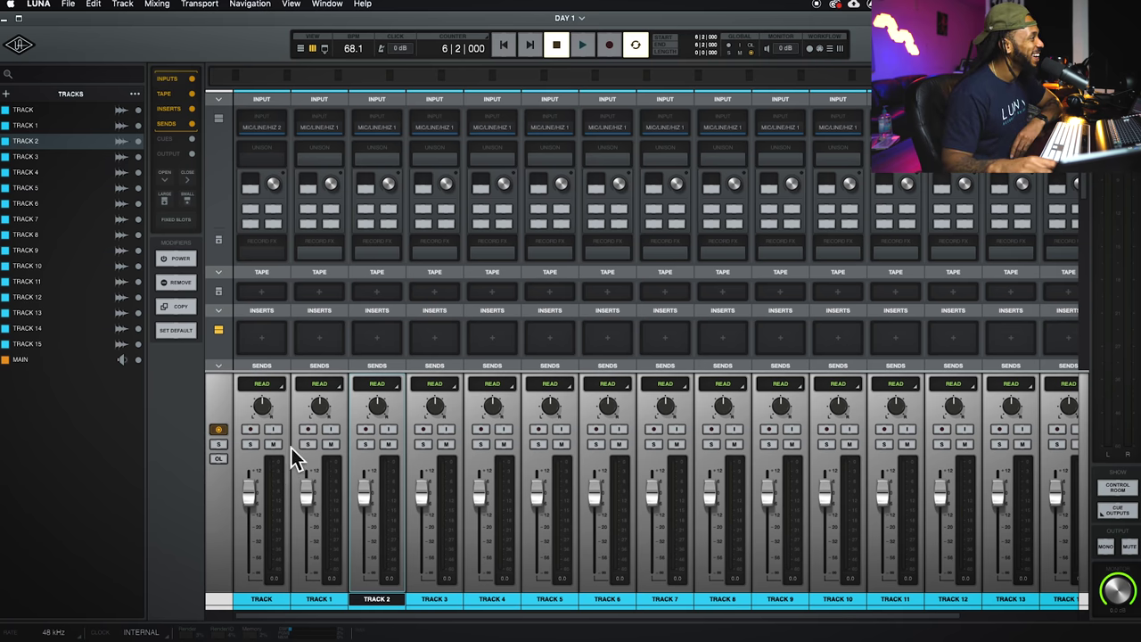
click(258, 432)
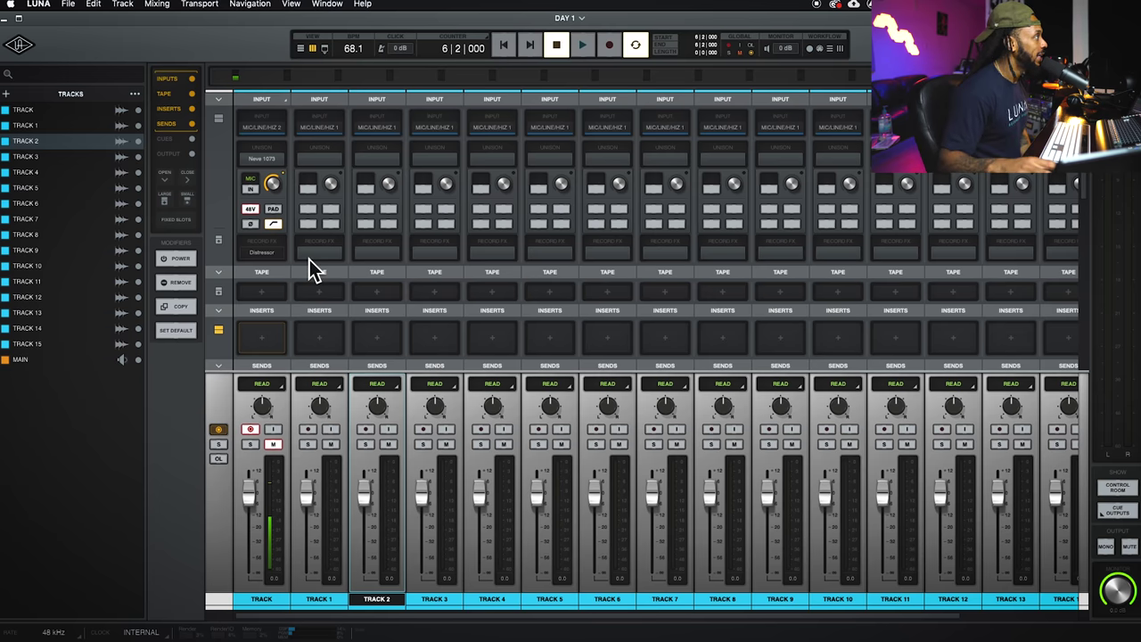
mouse_move(271, 171)
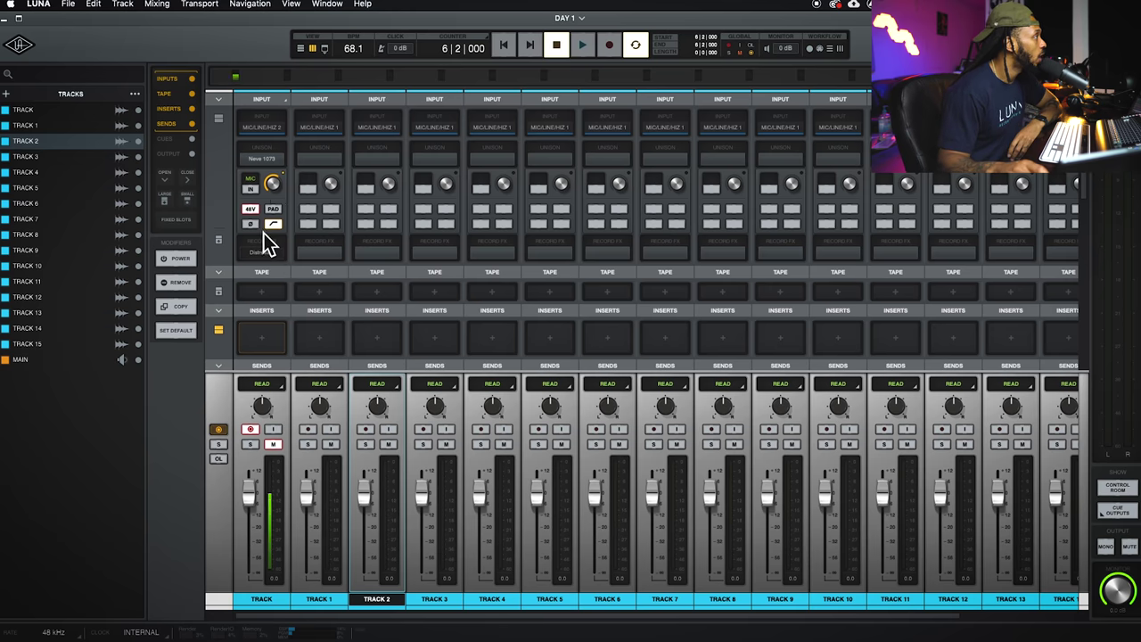
Step: Toggle the display of the Sends section and jump between the mixer's Inputs, Tape, Inserts, Sends, Cues and Output sections
scroll(266, 223, down, 1)
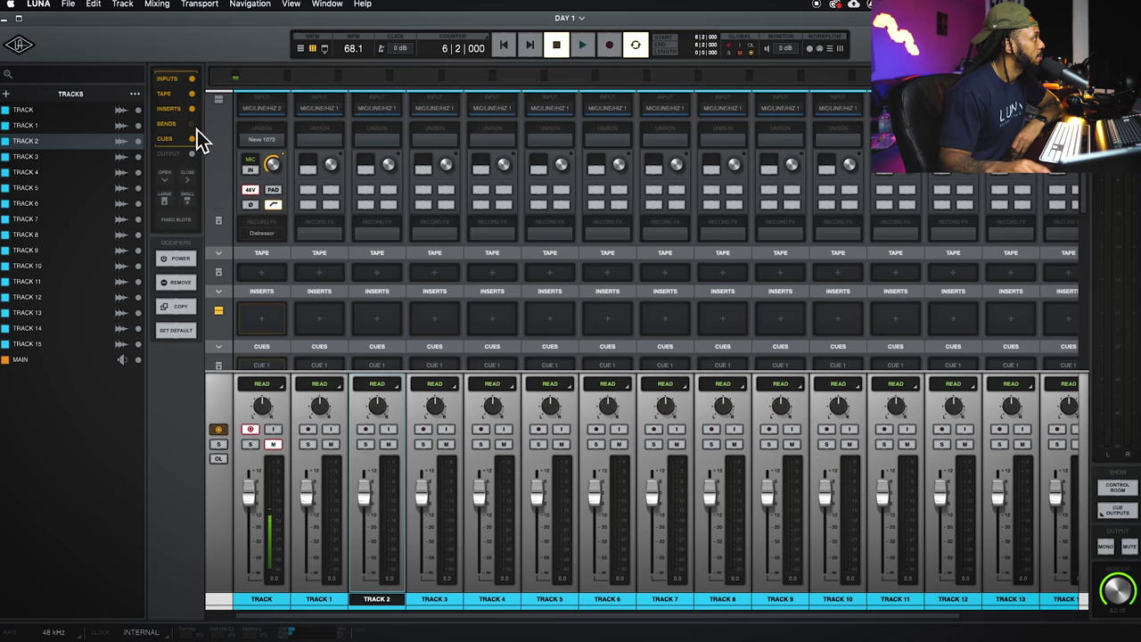
click(196, 138)
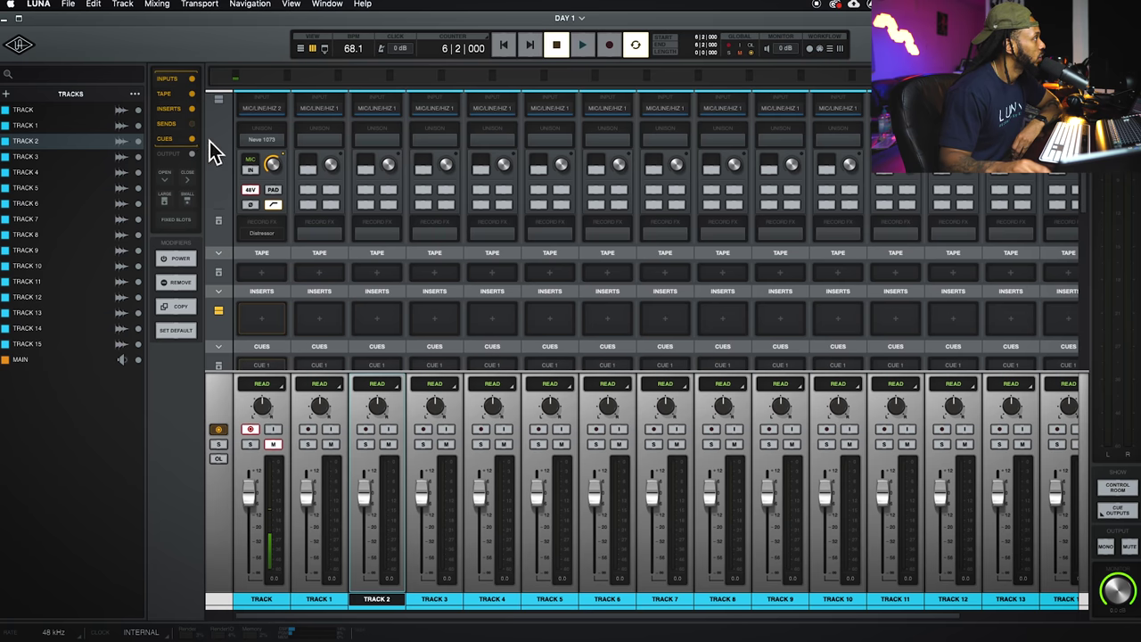
click(192, 153)
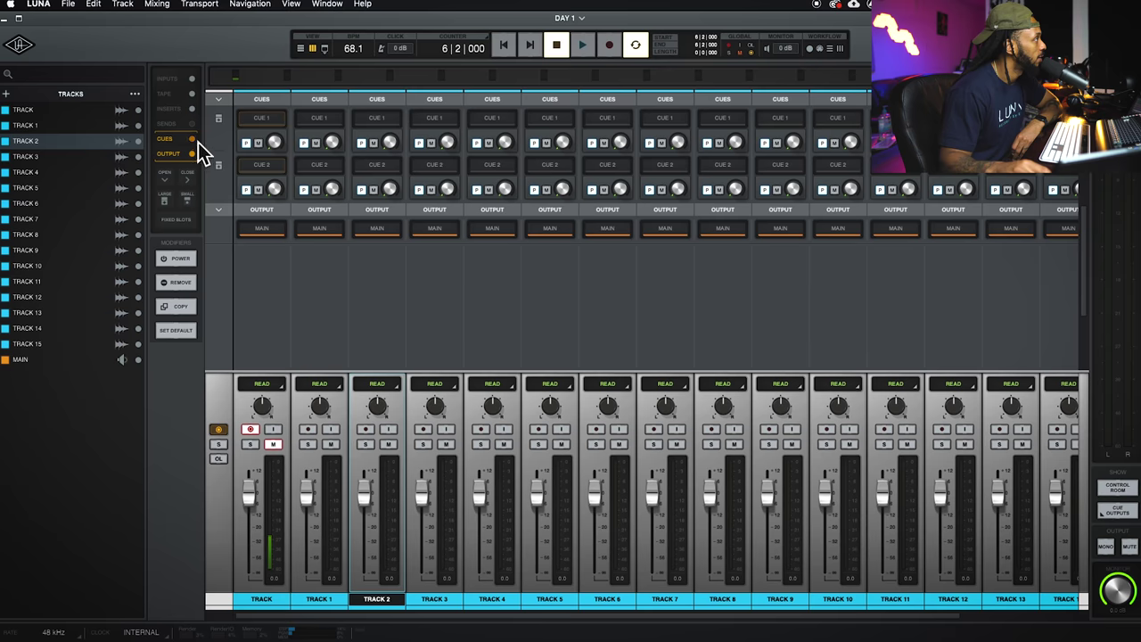
click(178, 123)
click(173, 107)
click(169, 92)
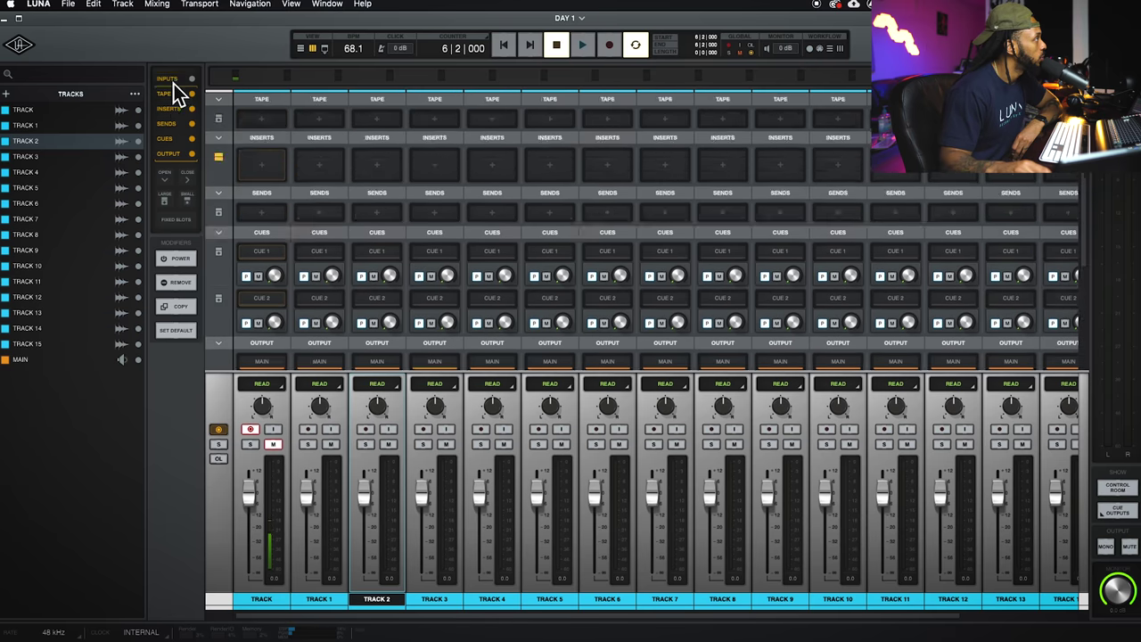
click(170, 78)
click(201, 138)
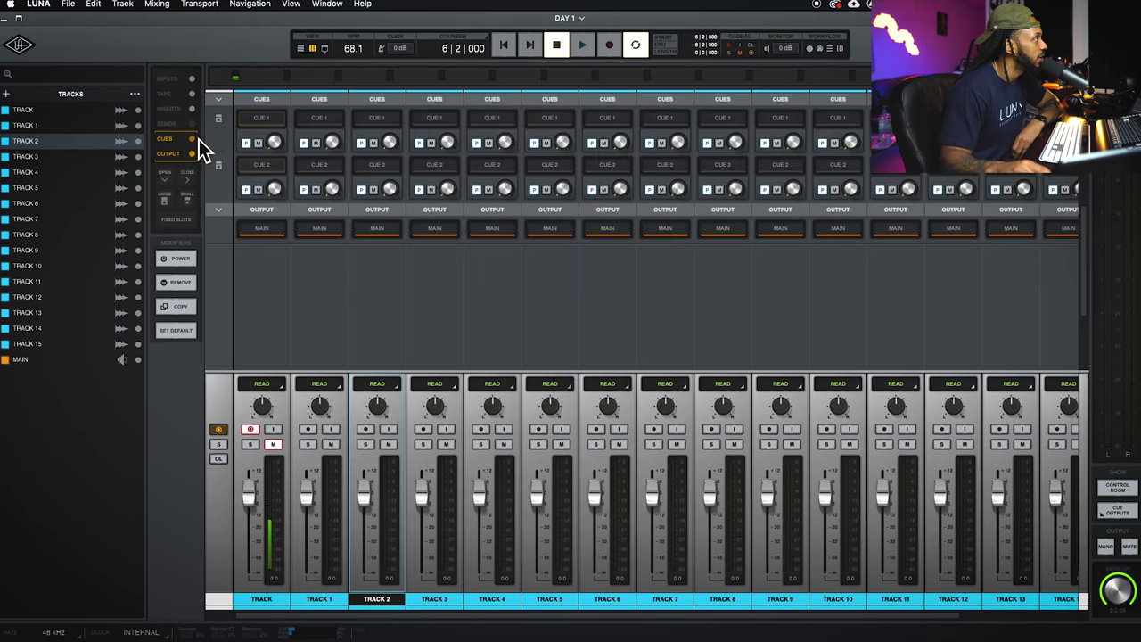
click(193, 124)
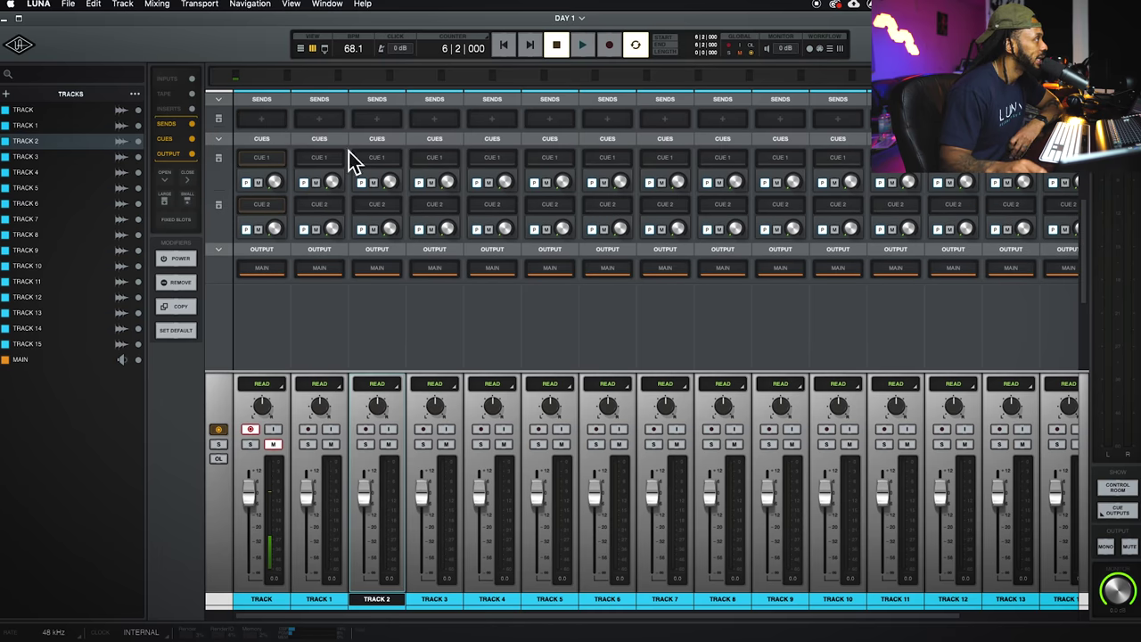
Step: Look through the channel strips from the input section down to the outputs and back up
scroll(254, 299, up, 5)
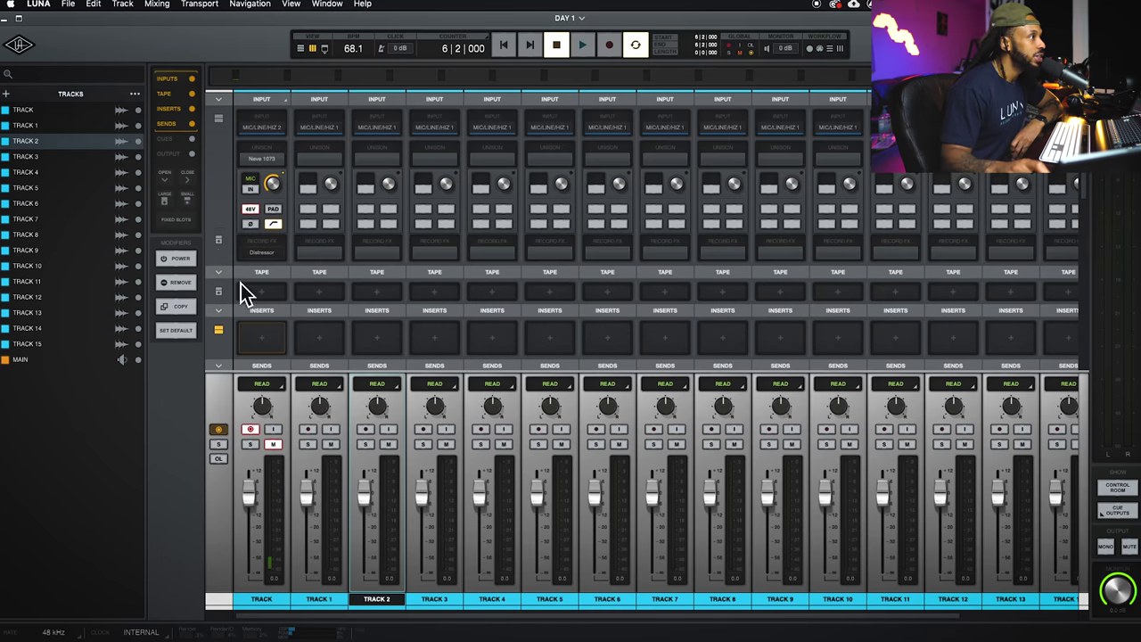
scroll(235, 237, down, 3)
scroll(276, 237, up, 3)
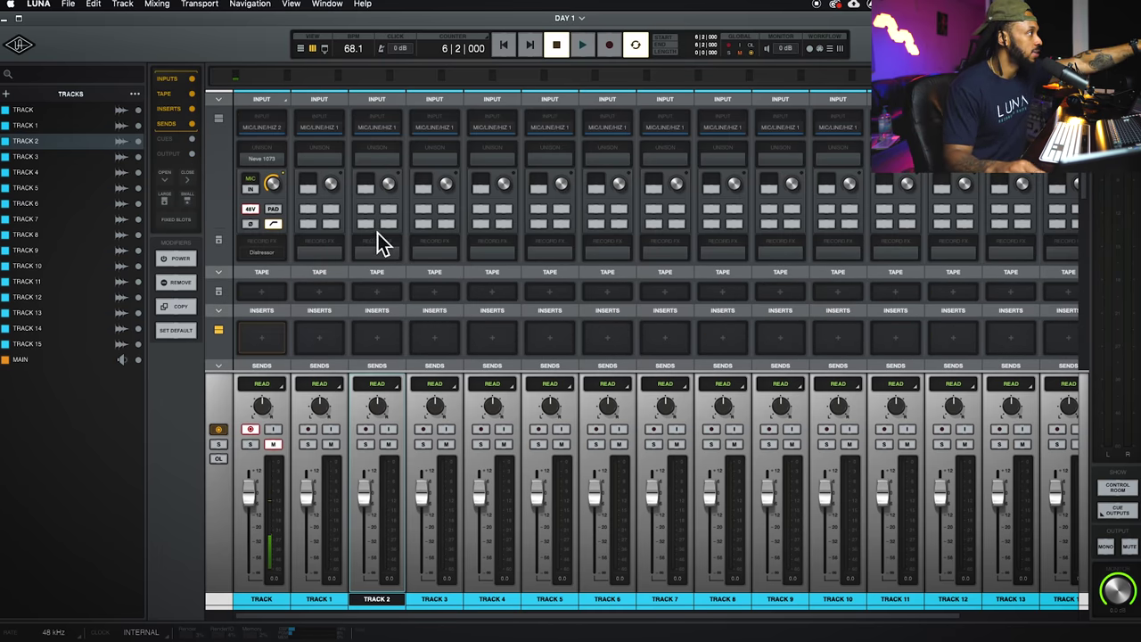
scroll(638, 311, down, 5)
scroll(405, 347, up, 2)
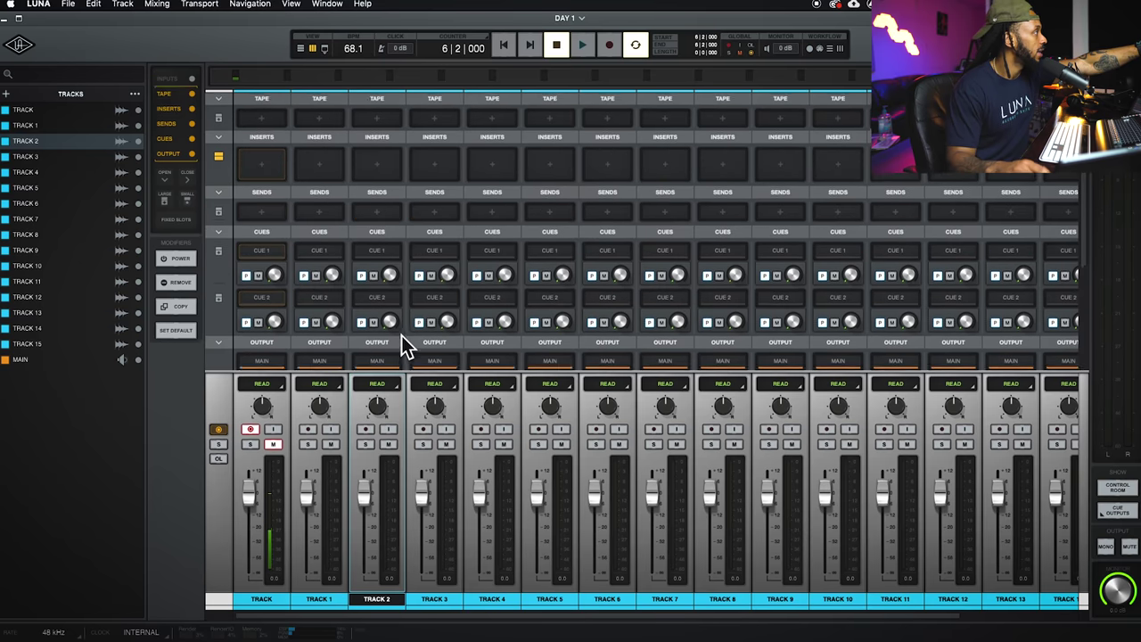
scroll(445, 187, up, 4)
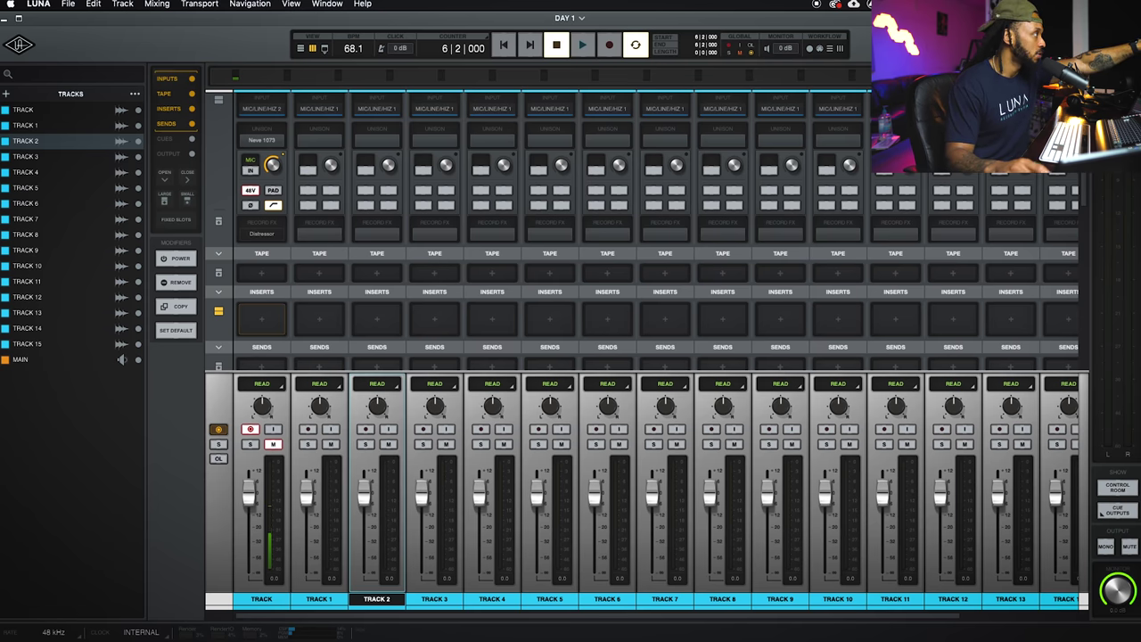
Step: Load the Oxide tape machine on the first track, and replace it with the Studer A800
click(262, 276)
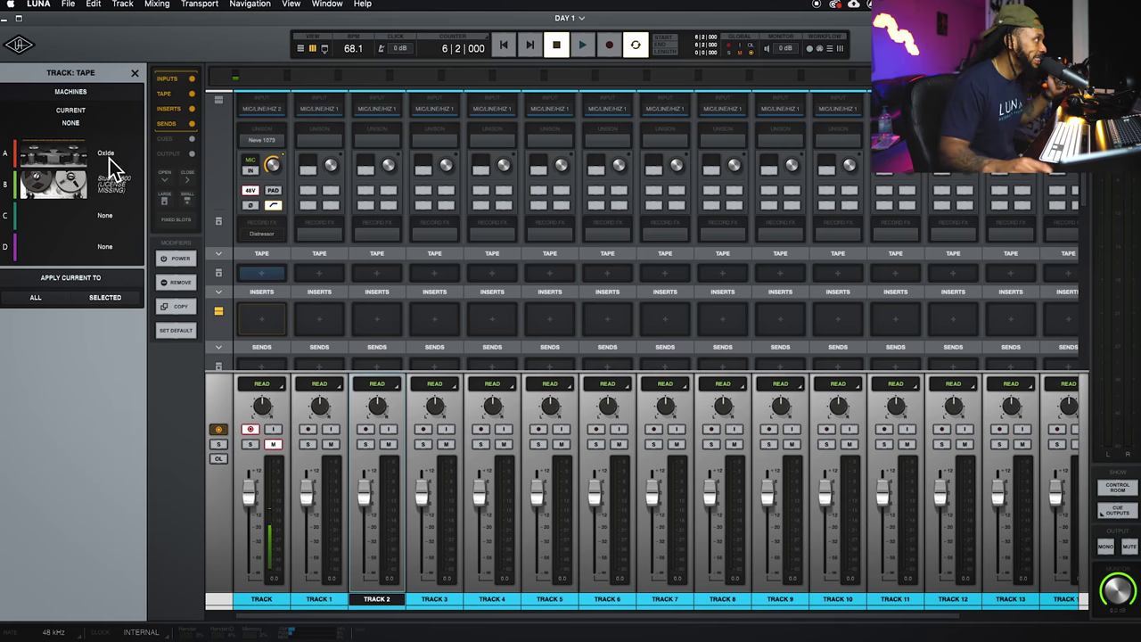
click(64, 195)
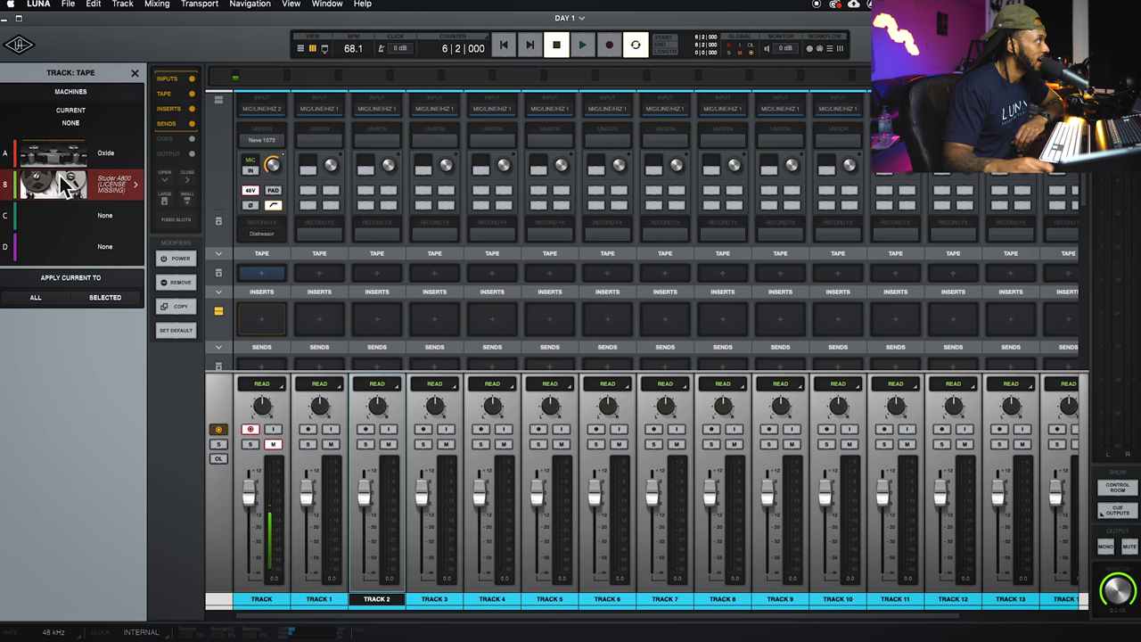
click(51, 165)
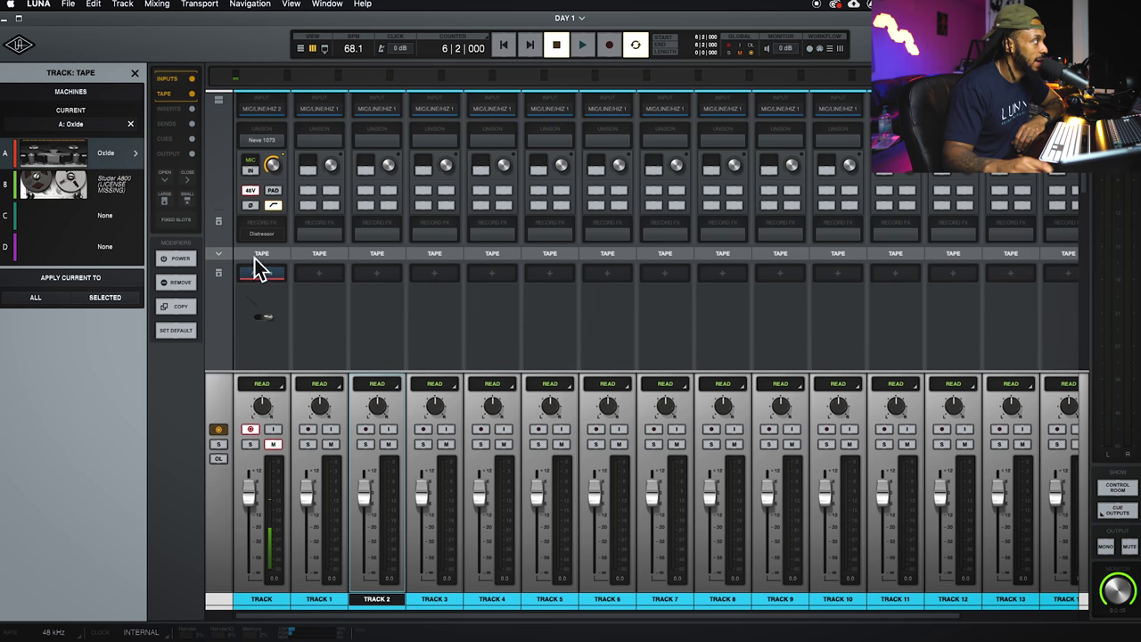
click(69, 219)
click(265, 279)
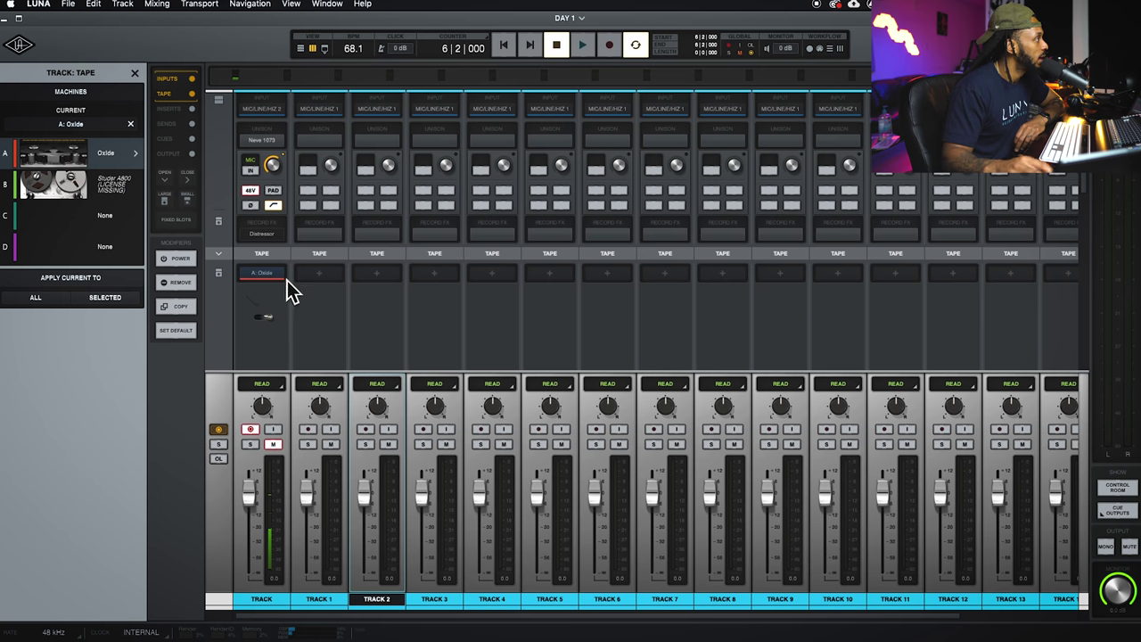
scroll(225, 296, up, 1)
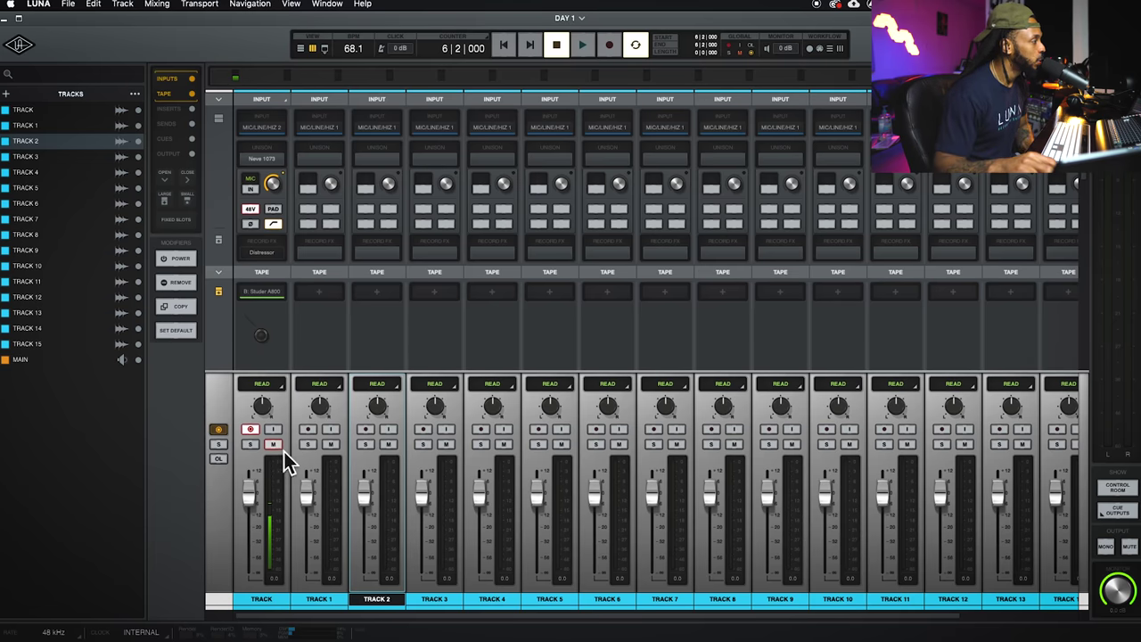
Step: Switch from the Mixer to the Timeline display and return the playhead to the start of the session
key(super+equal)
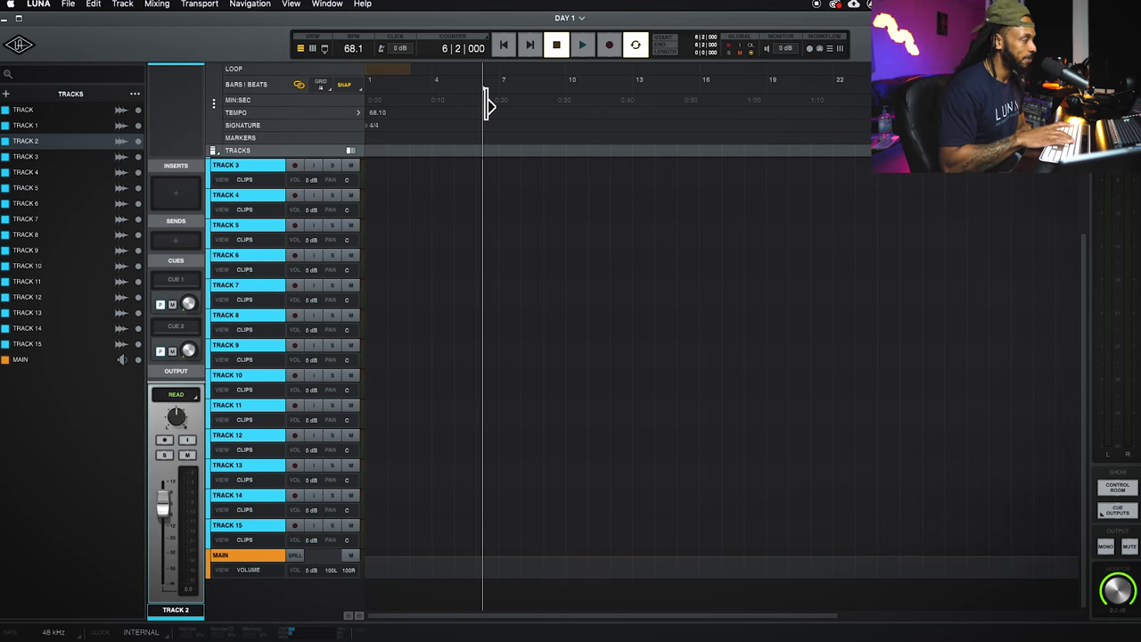
key(super+equal)
key(super+equal)
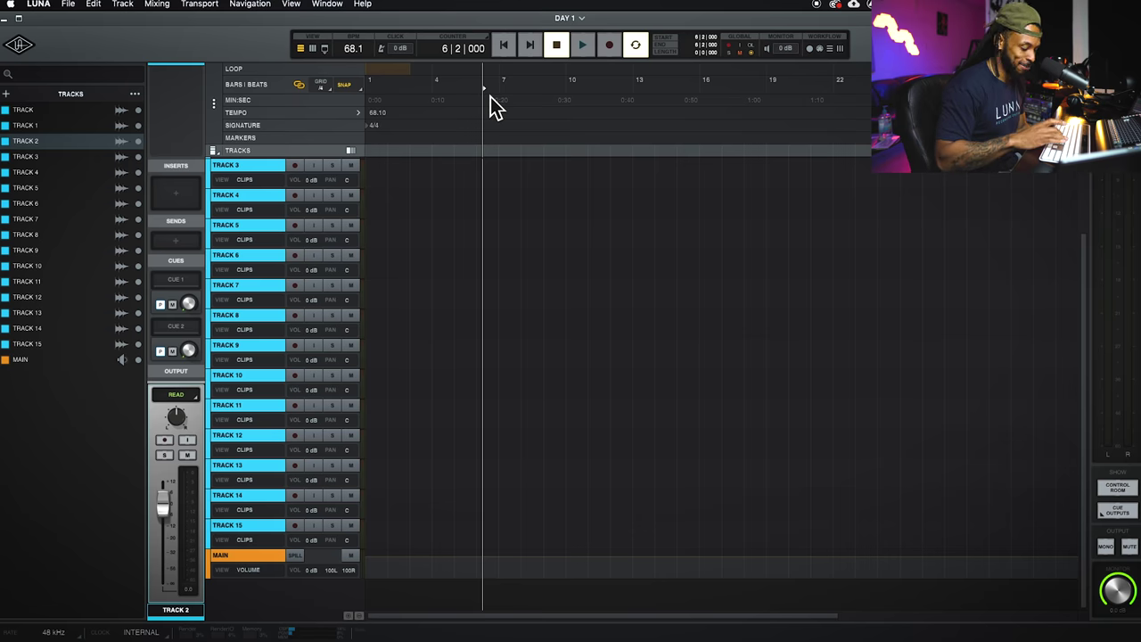
key(Return)
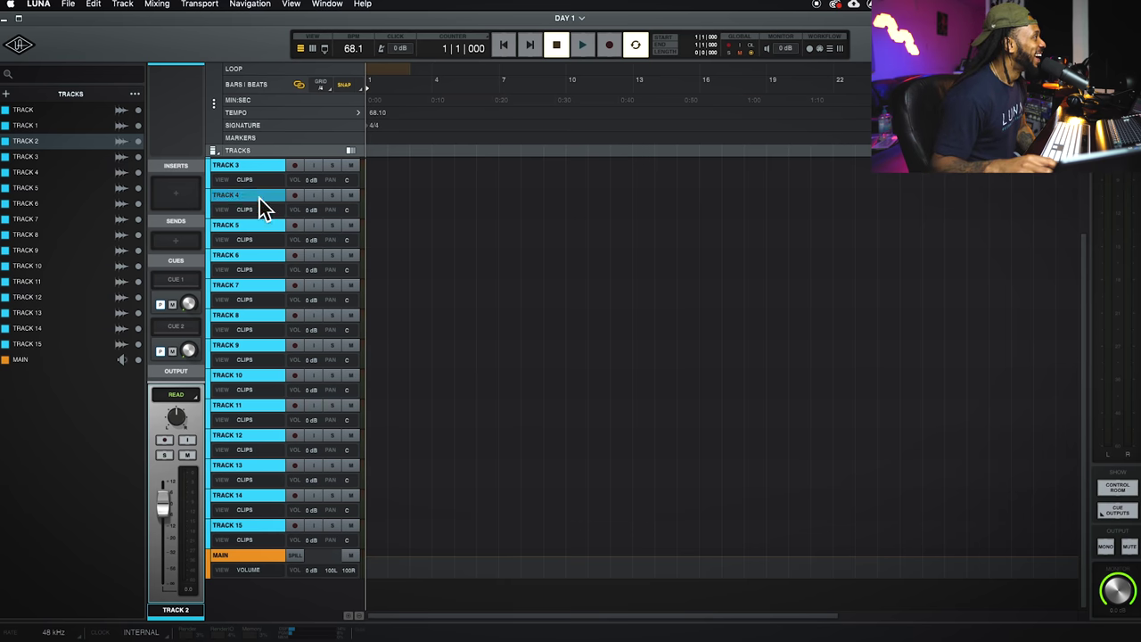
Step: Enlarge the heights of TRACK 3 and the first track individually, giving the first track the tallest lane
drag(262, 194, 277, 252)
scroll(550, 270, up, 3)
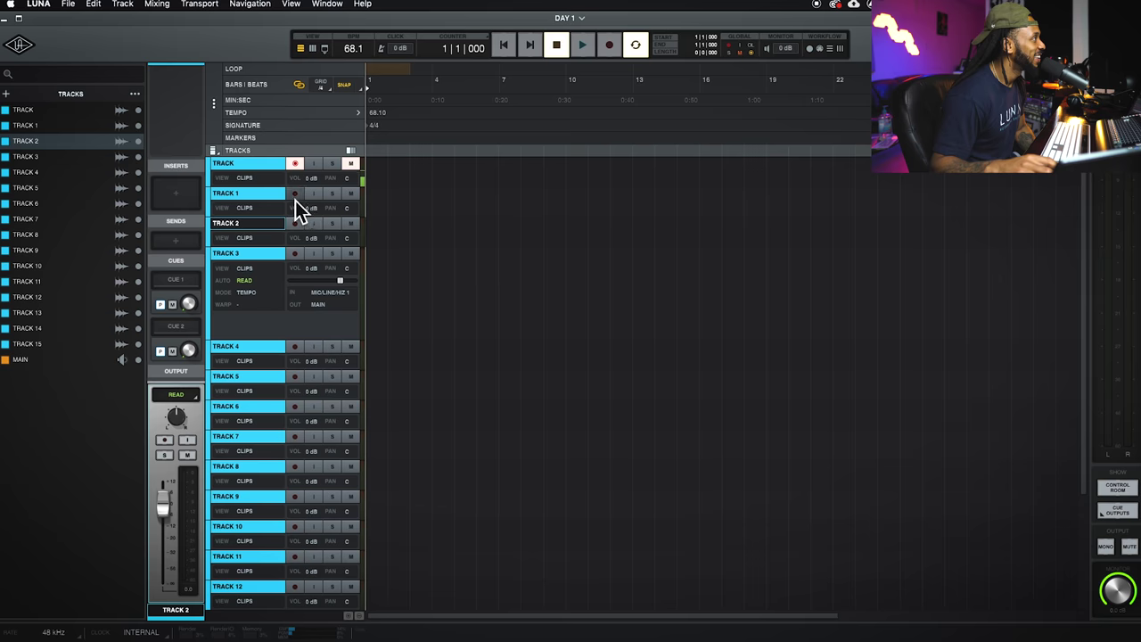
drag(303, 190, 307, 292)
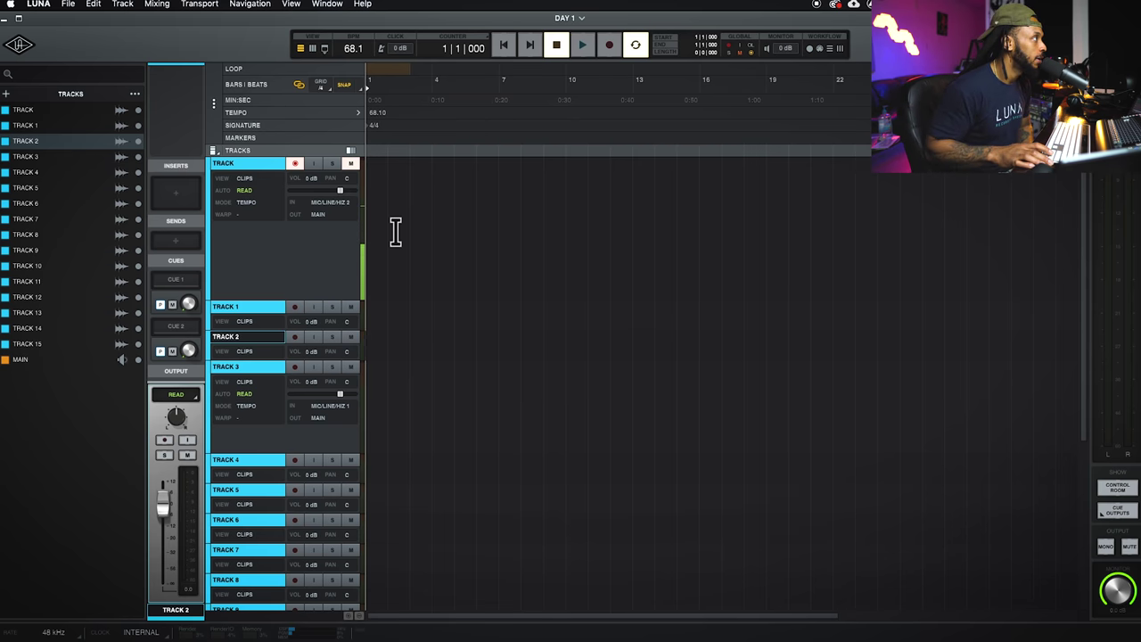
Step: Record a take of about one bar on the first track, and a second take of nearly five bars over it from bar 1
key(r)
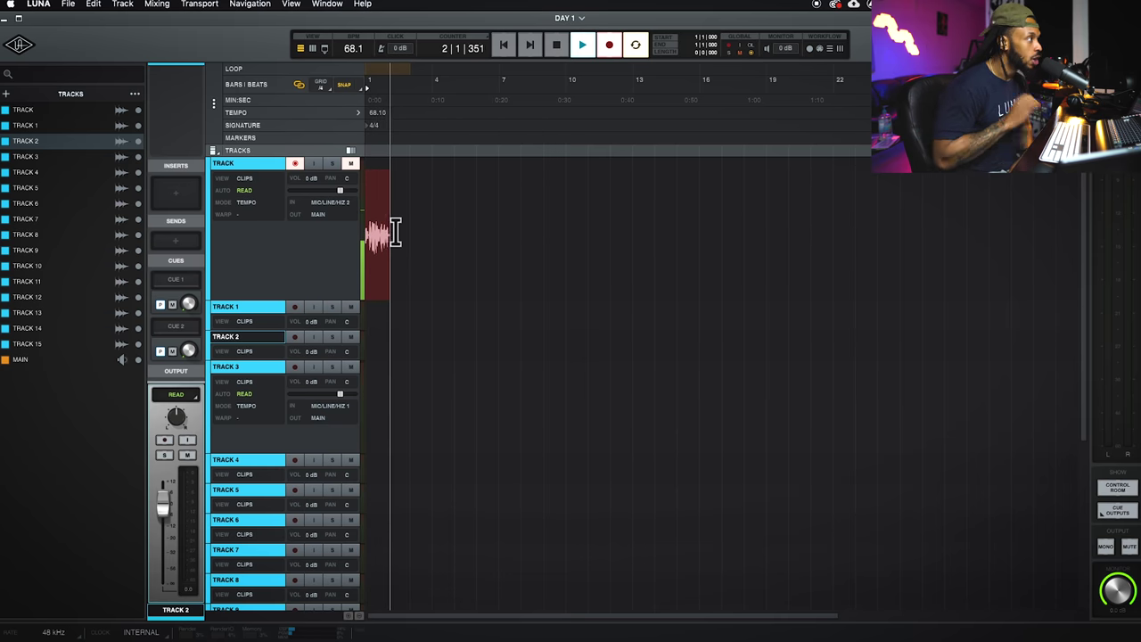
key(space)
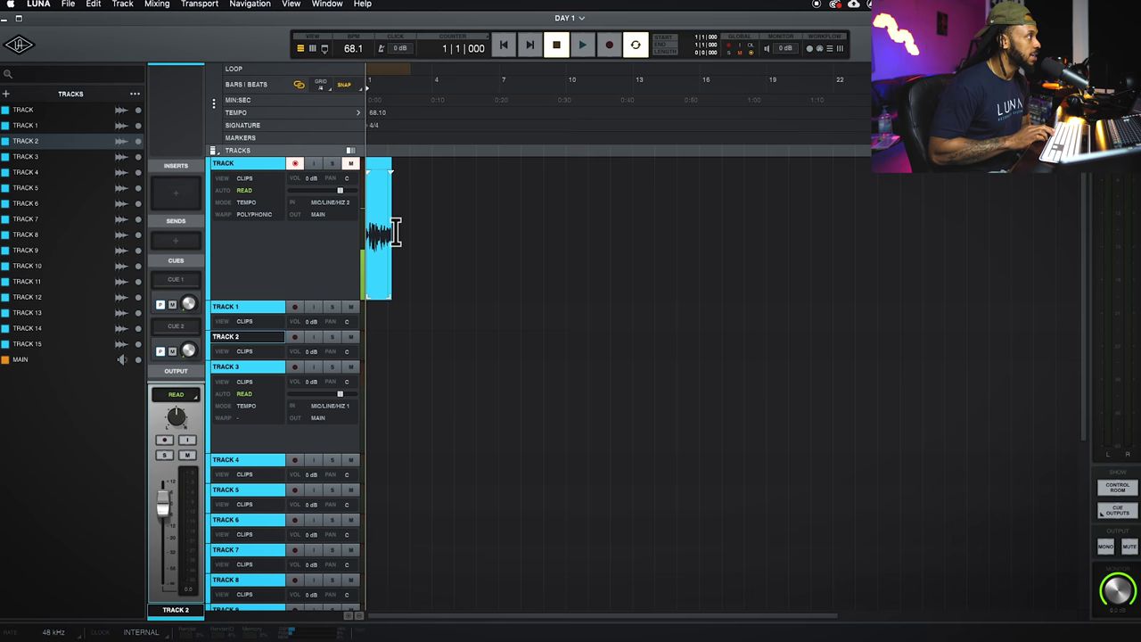
key(r)
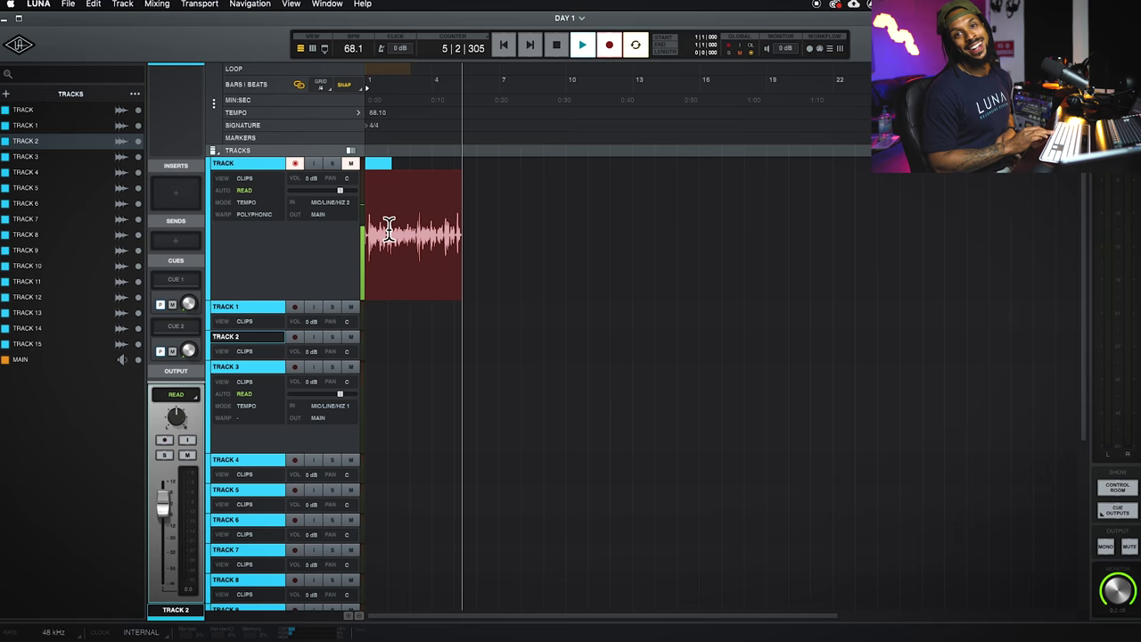
key(space)
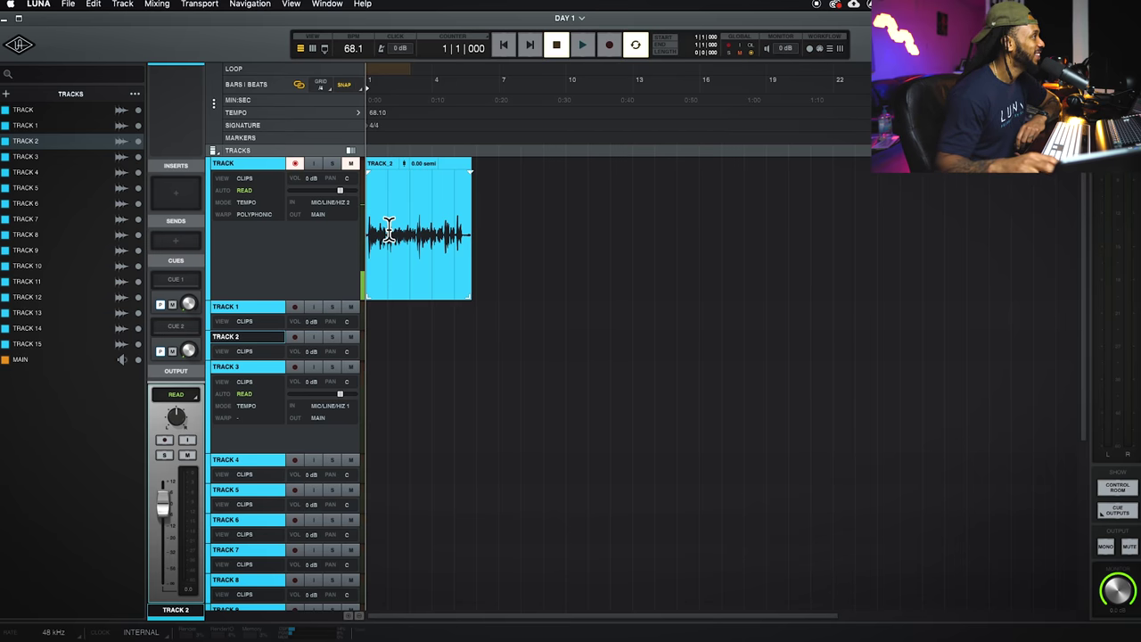
Step: Move the TRACK_2 clip along the first track so it starts at bar 3 beat 3, uncovering the first take
click(415, 211)
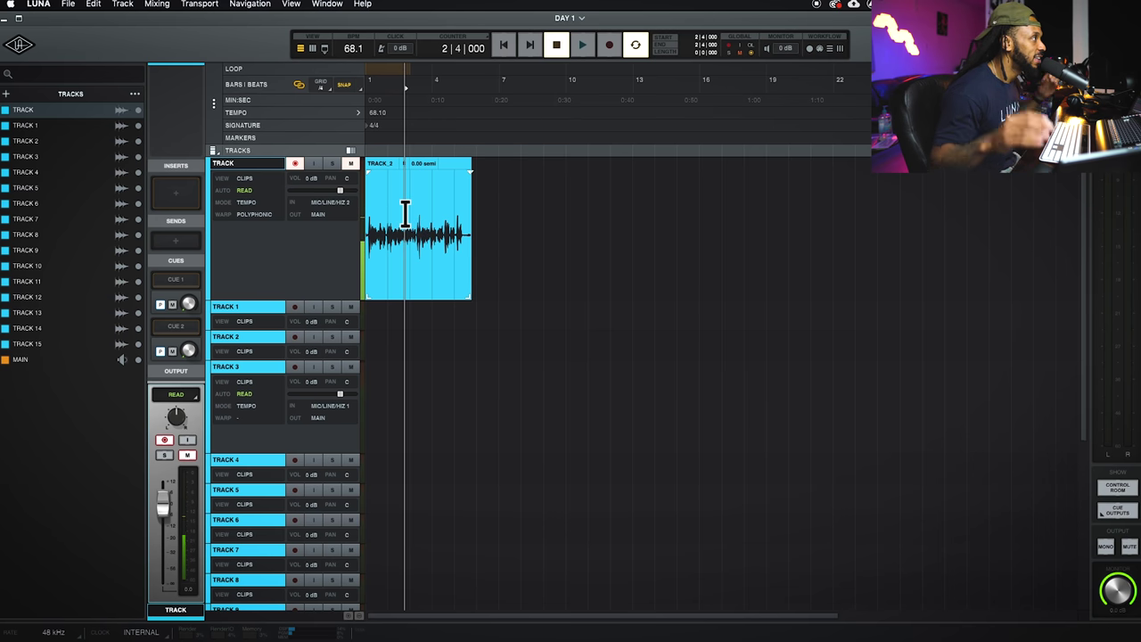
drag(404, 203, 450, 203)
drag(436, 297, 530, 245)
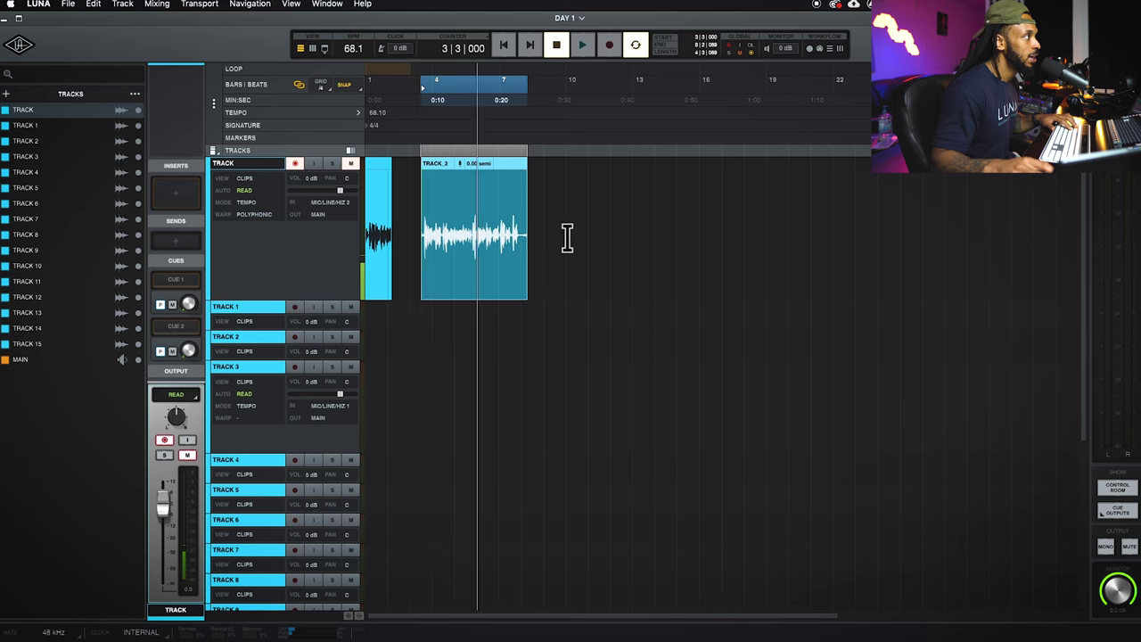
Step: Trim the TRACK_2 clip at both ends so it runs from bar 3 beat 4 to bar 8 beat 1
key(super+equal)
click(599, 234)
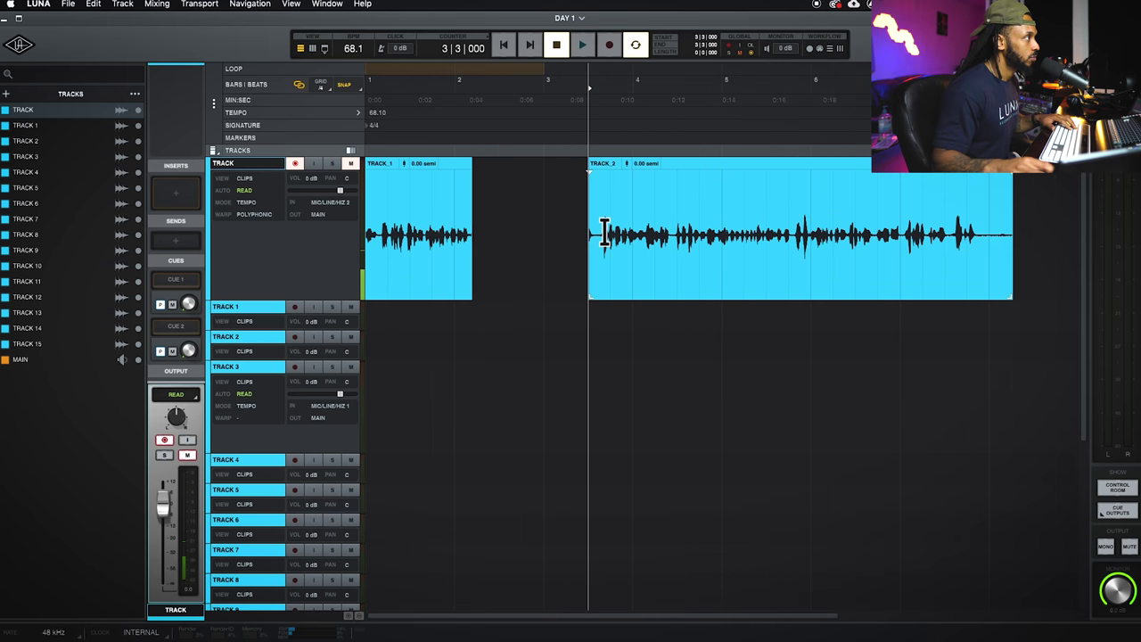
click(603, 288)
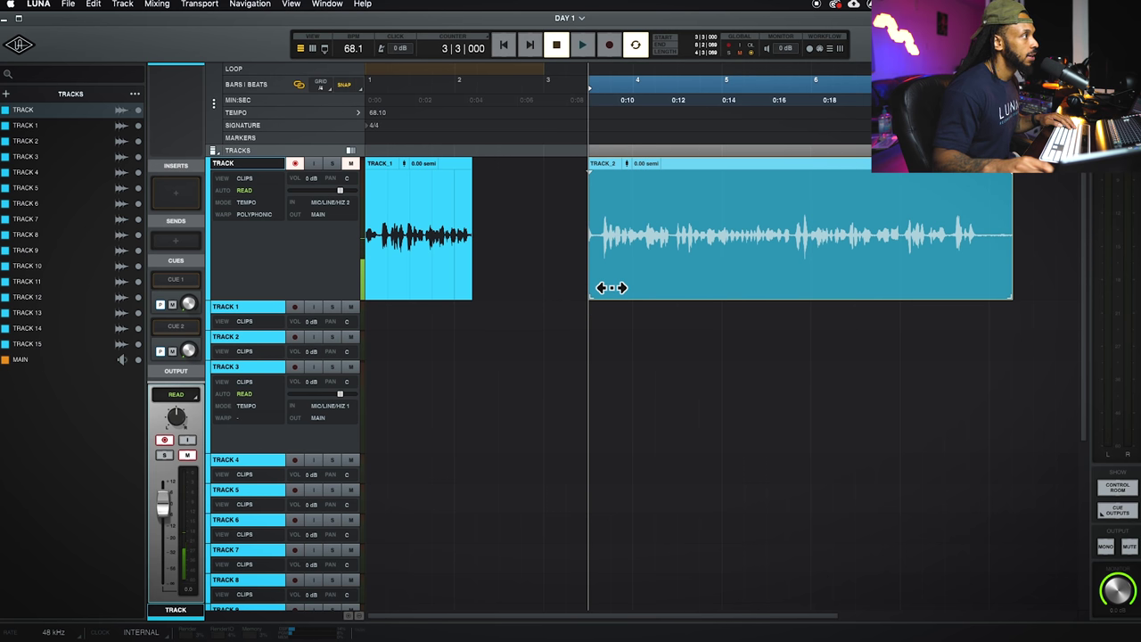
drag(603, 287, 624, 287)
drag(1020, 287, 998, 287)
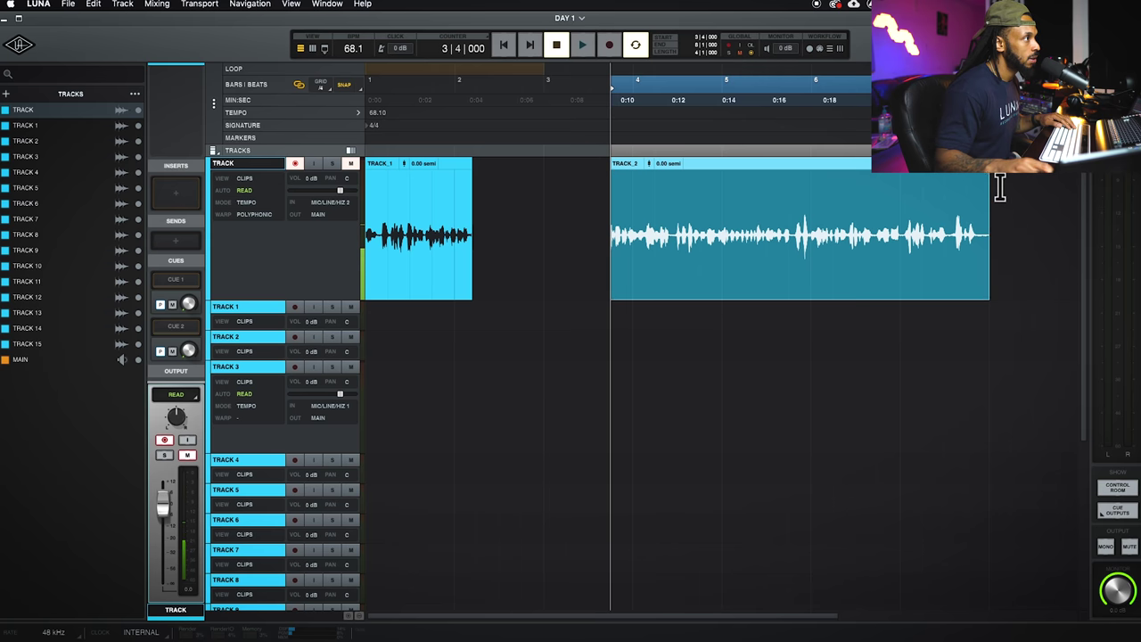
Step: Add a fade-out of about one beat at the end of the TRACK_2 clip and select the clip
click(1000, 187)
mouse_move(991, 178)
mouse_down()
mouse_move(996, 187)
mouse_move(960, 191)
mouse_move(980, 192)
mouse_up()
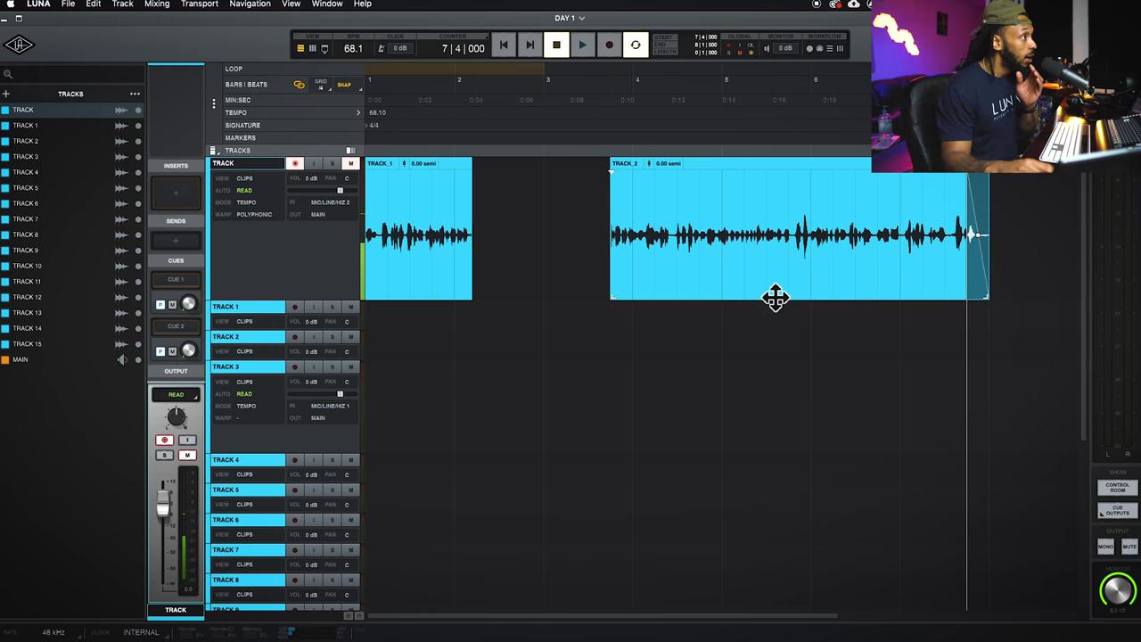
click(750, 207)
drag(732, 207, 889, 193)
click(802, 209)
click(831, 285)
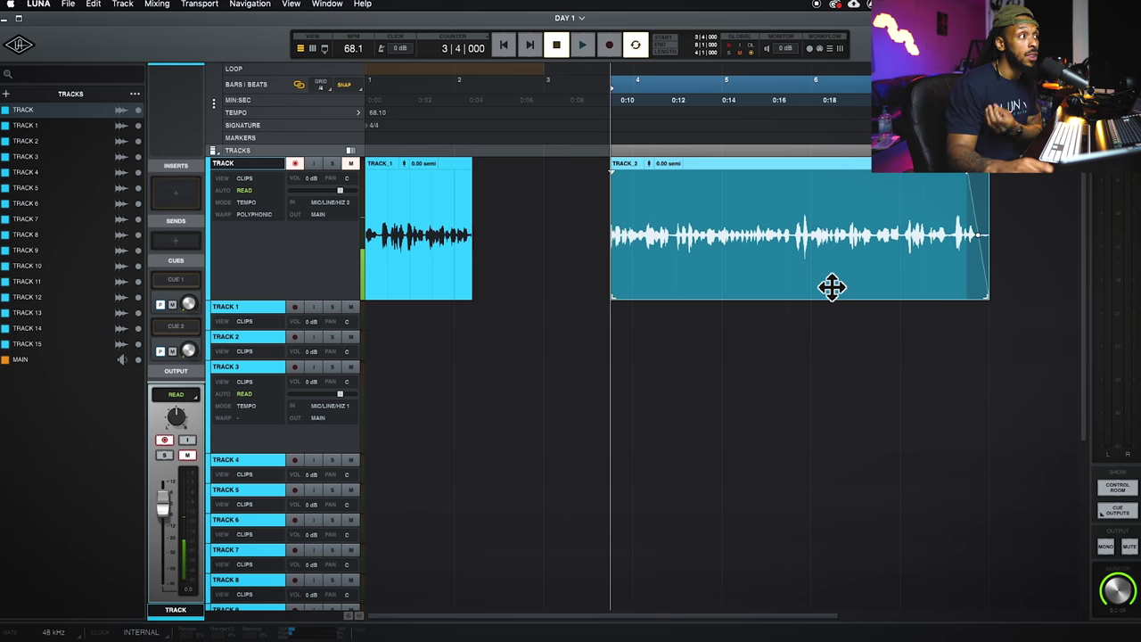
Step: Move the TRACK_2 clip to bar 4 beat 4 and extend its start back to bar 4 beat 3
mouse_move(830, 286)
mouse_down()
mouse_move(721, 300)
mouse_move(828, 275)
mouse_up()
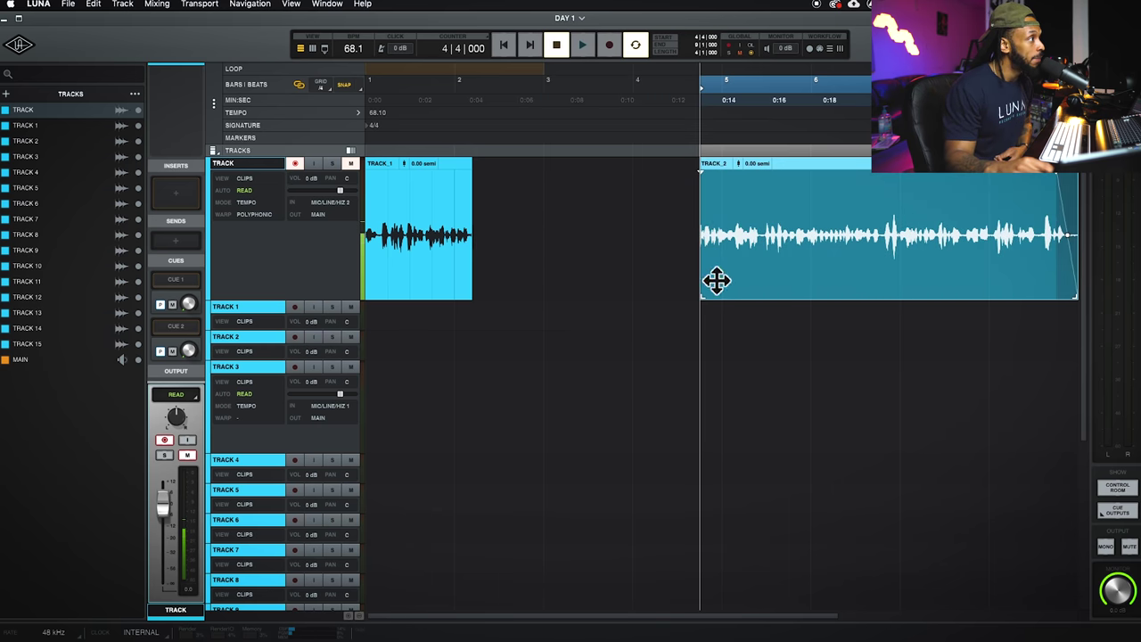
drag(713, 262, 681, 262)
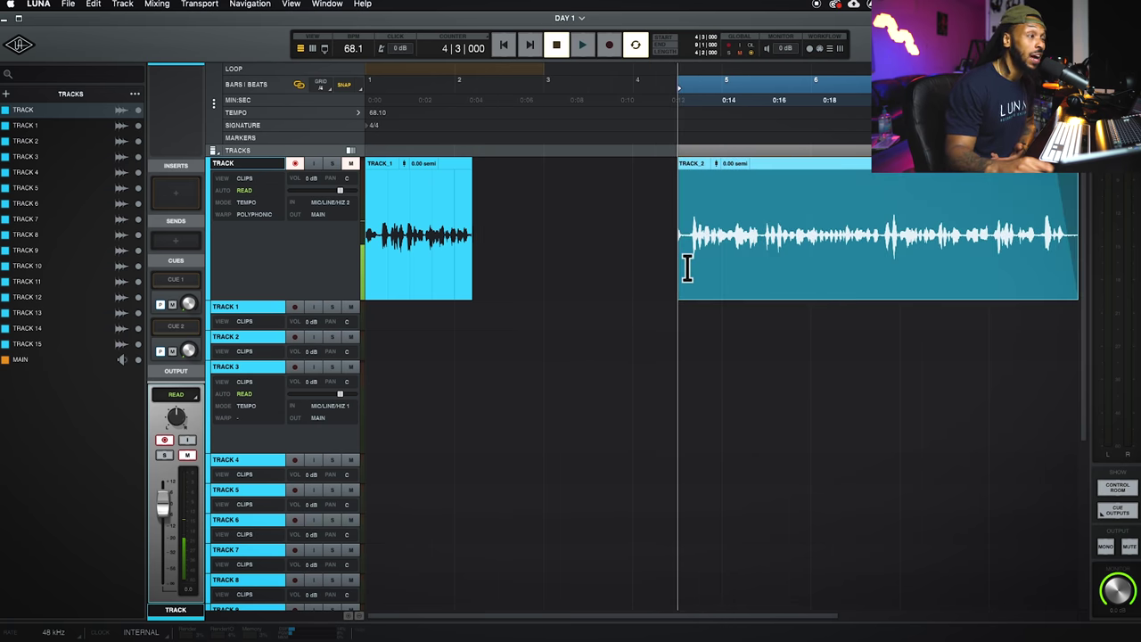
click(690, 183)
mouse_move(698, 184)
mouse_down()
mouse_move(781, 182)
mouse_move(696, 188)
mouse_up()
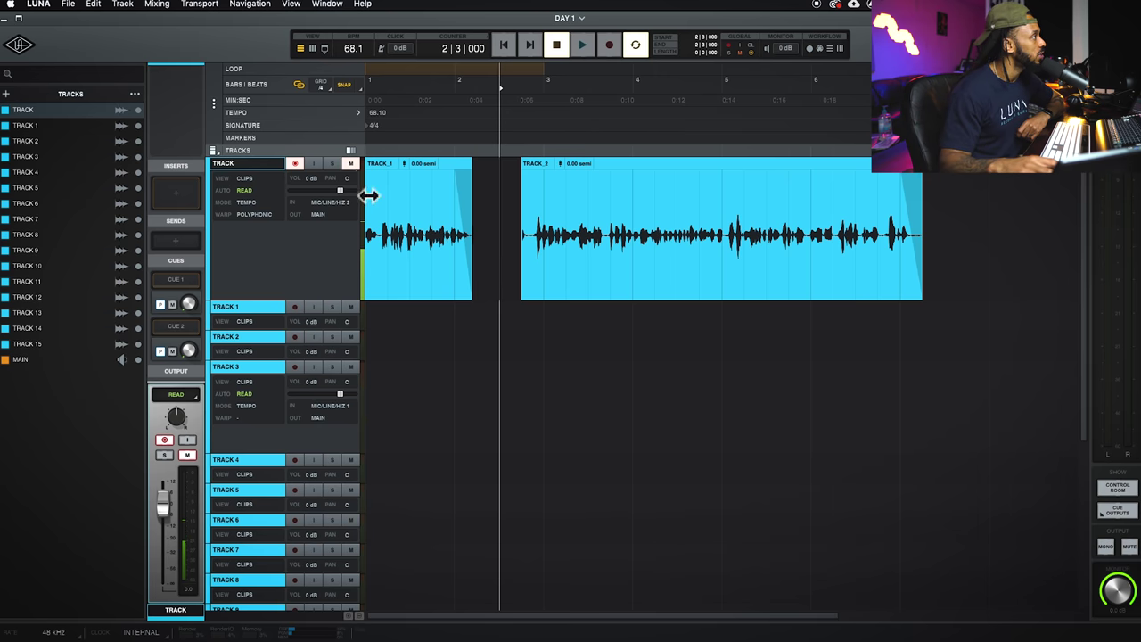
Step: Create version V2 of the first track and record a take of about one bar in it from bar 2 beat 3
click(353, 151)
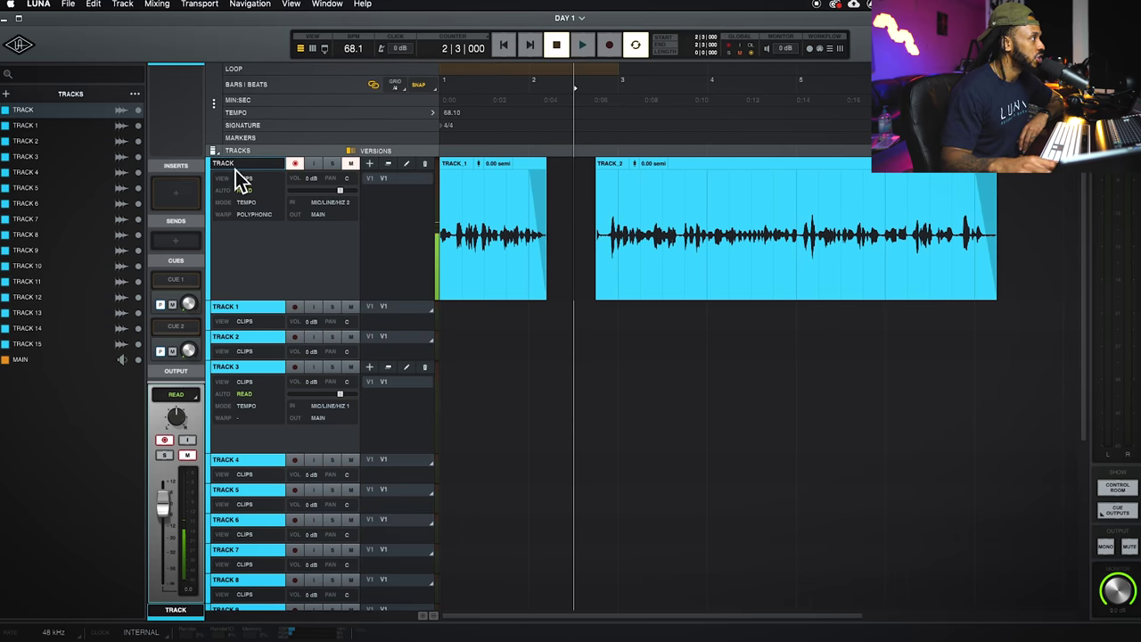
click(374, 168)
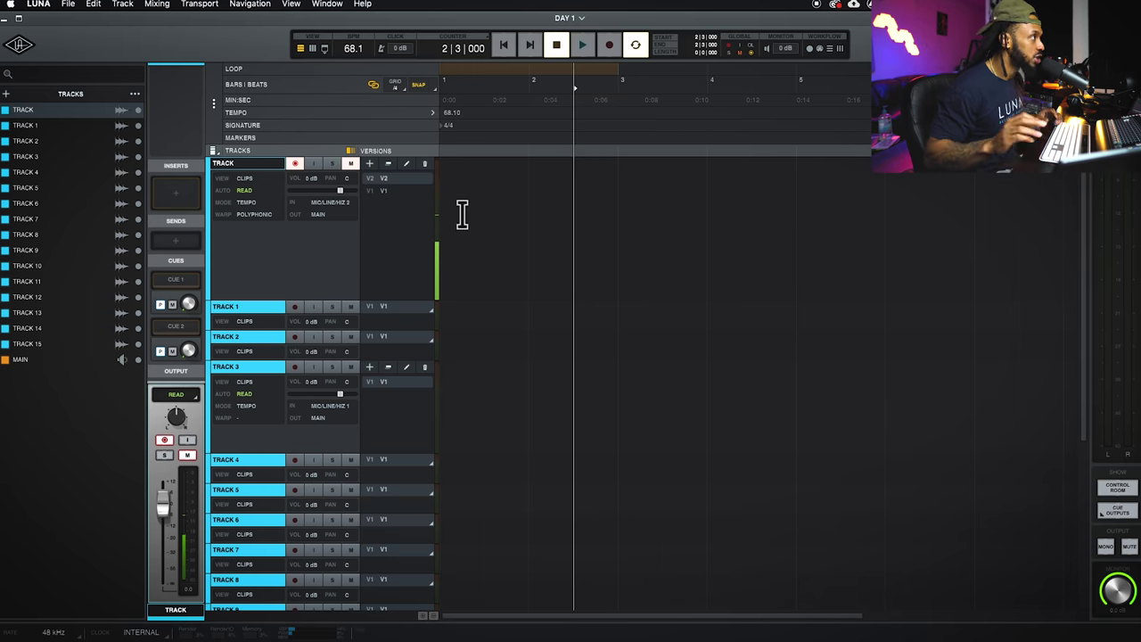
key(r)
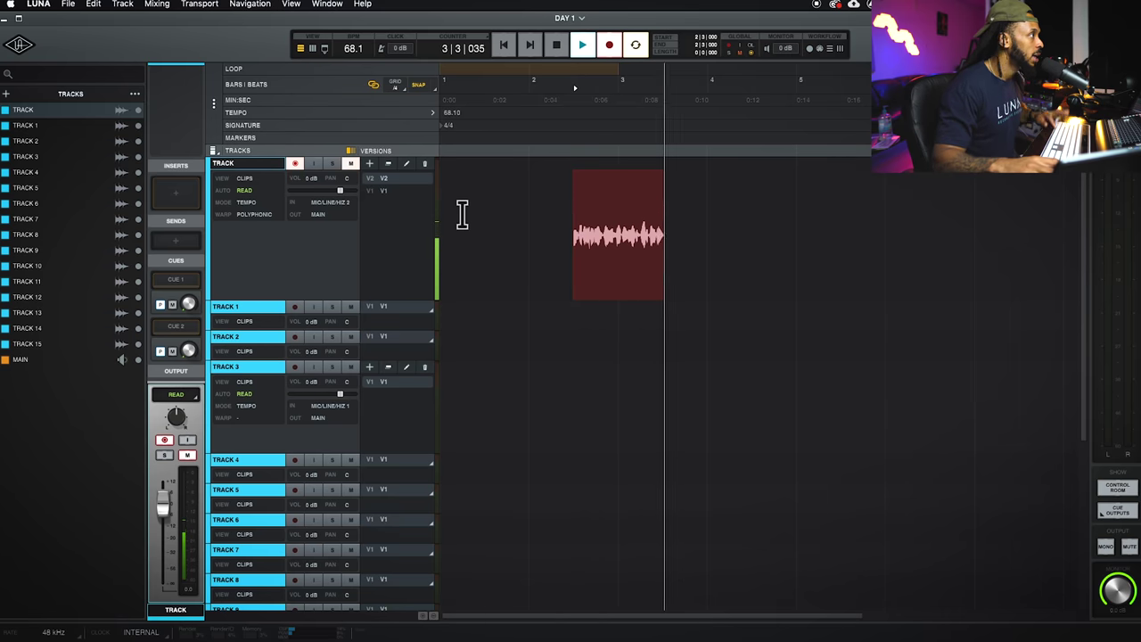
key(space)
Step: Switch the first track back and forth between versions V1 and V2, leave V1 active, and hide the track versions
click(398, 192)
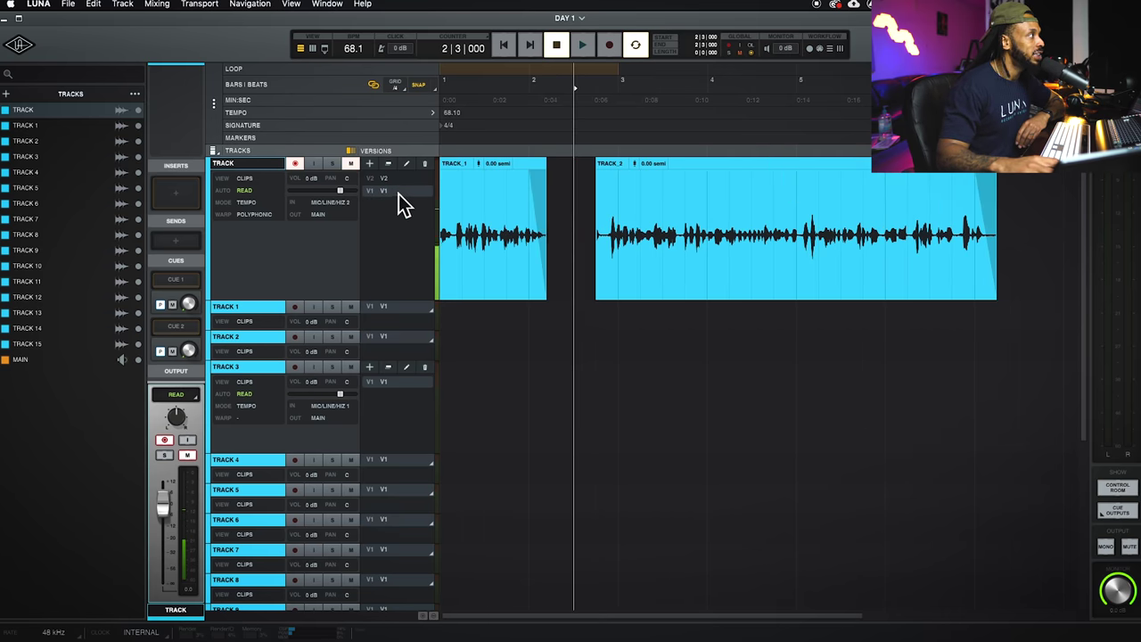
click(394, 181)
click(403, 190)
click(403, 184)
click(401, 194)
click(402, 185)
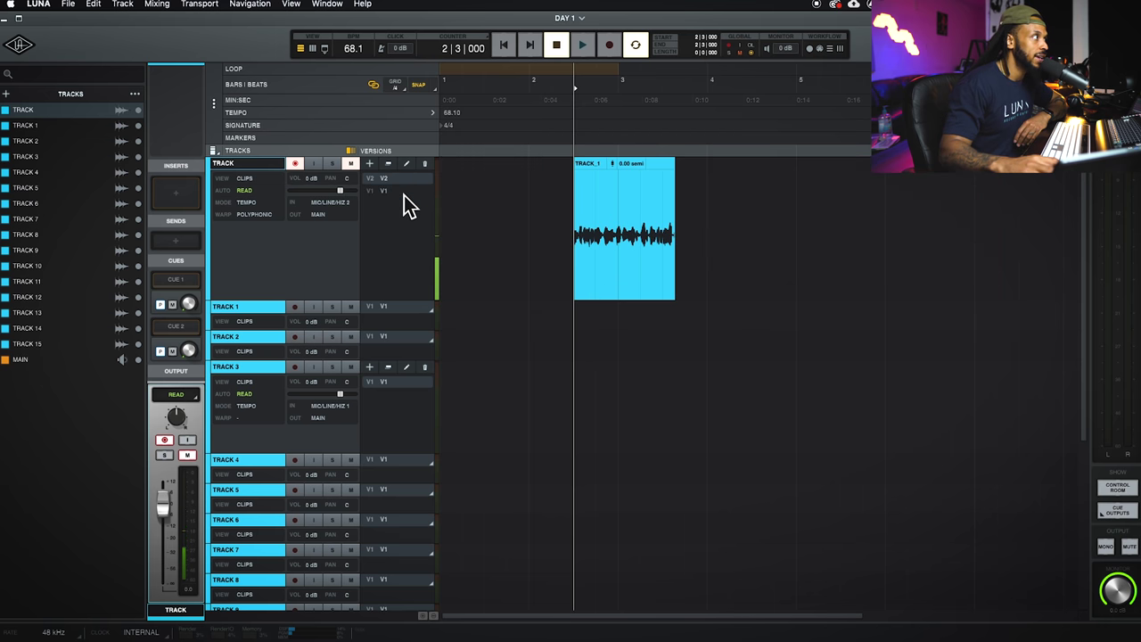
click(403, 194)
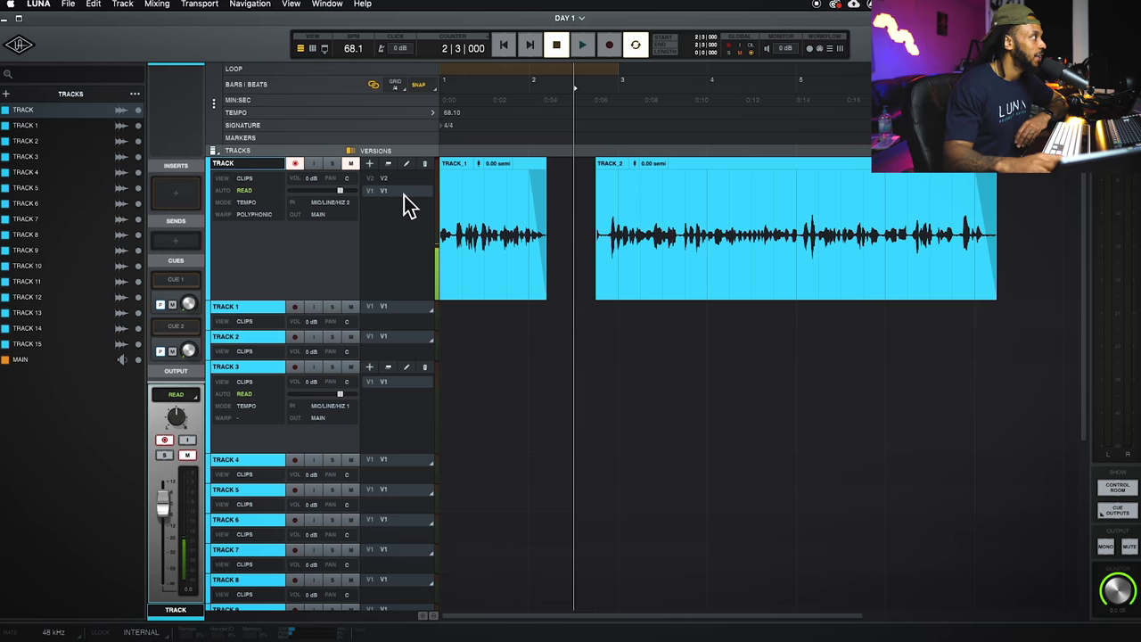
click(352, 152)
click(356, 154)
click(356, 154)
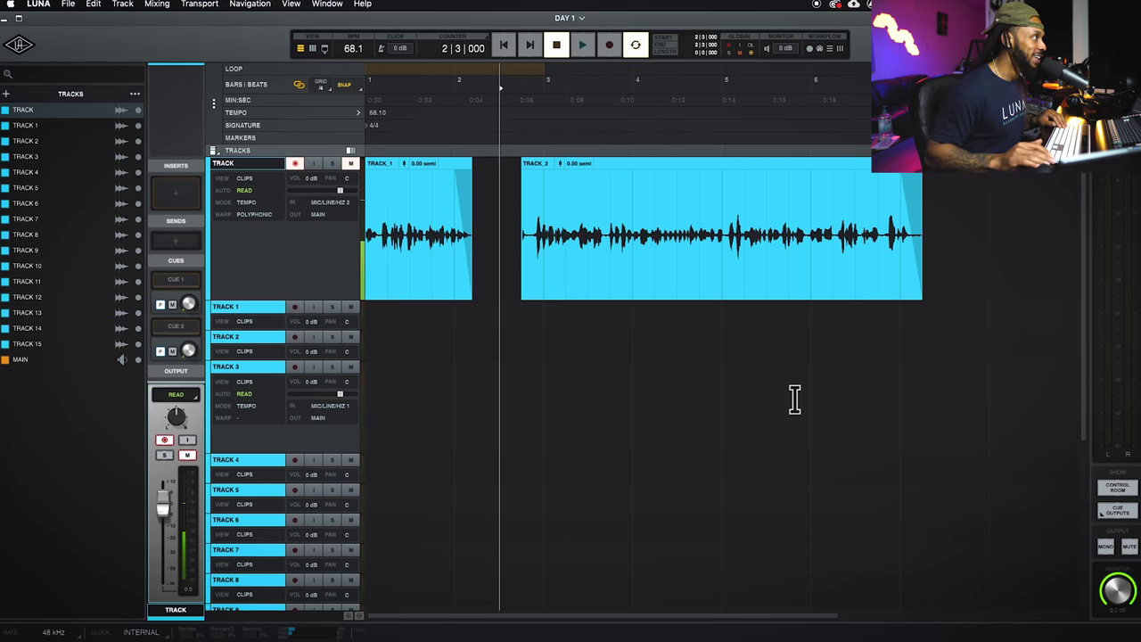
Step: Play from bar 2 beat 3 and punch two short recordings into the TRACK_2 clip on the fly, the first starting just before bar 3
key(space)
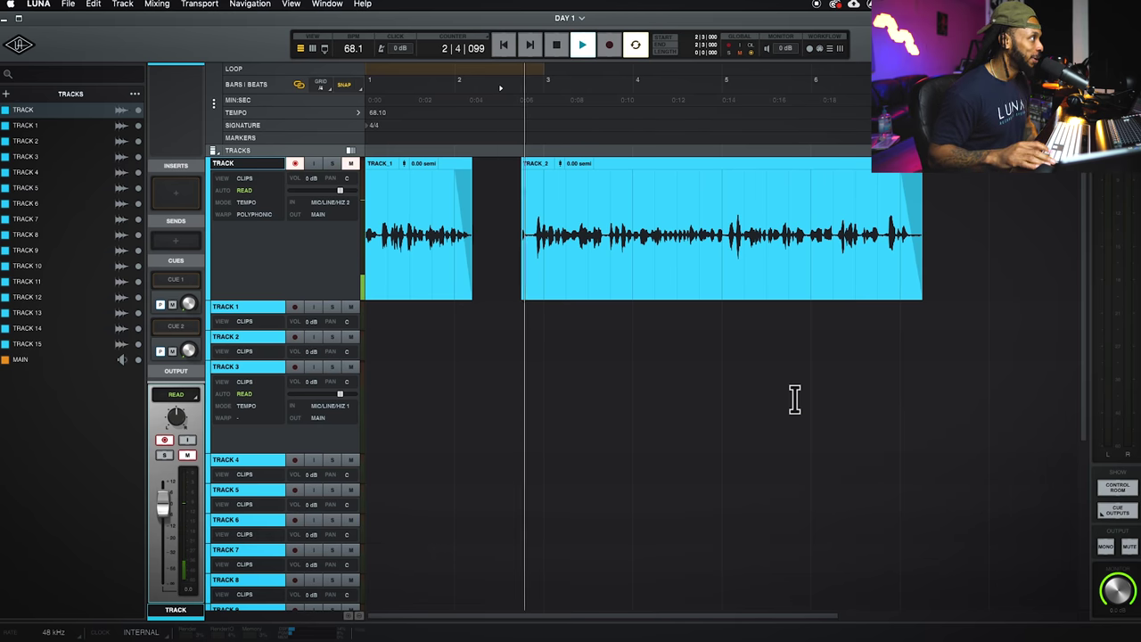
key(r)
key(r)
key(r)
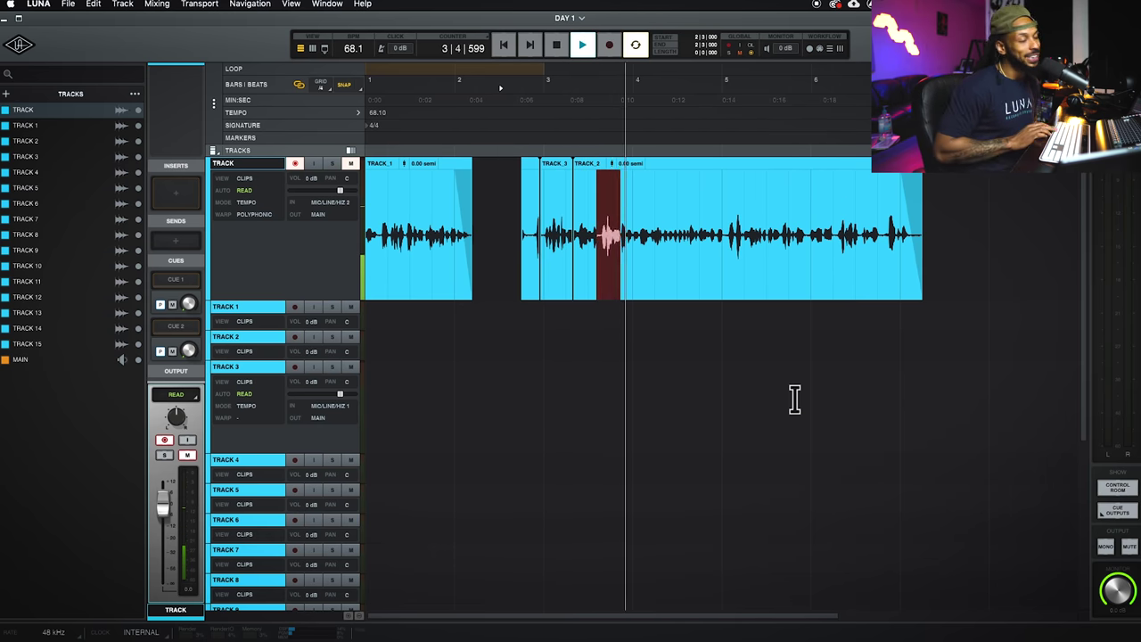
key(r)
key(space)
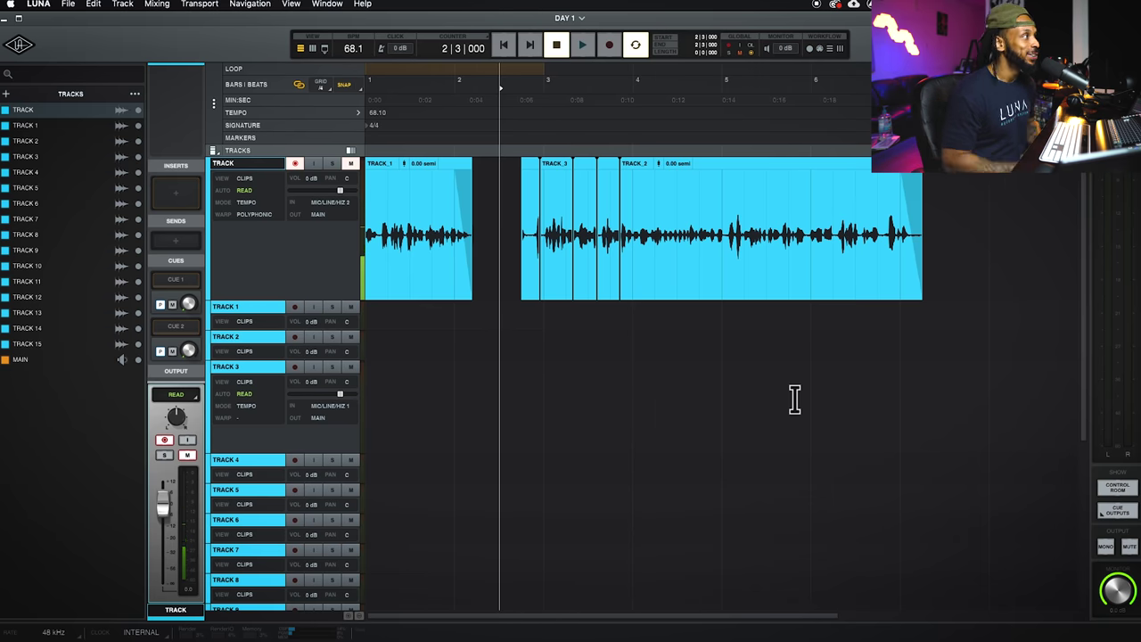